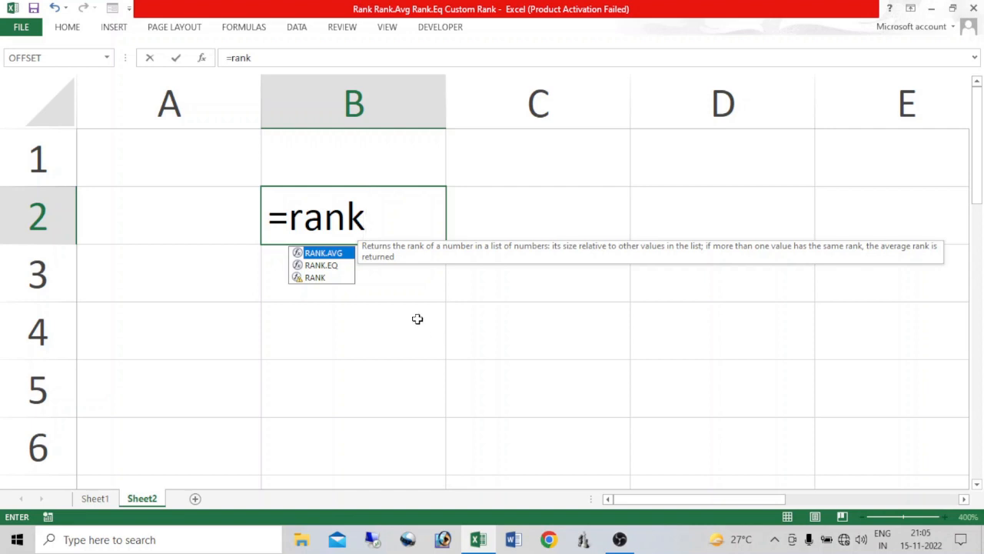
On Sheet1, start a RANK formula in J2 that ranks total G2 against the absolute range $G$2:$G$13.
left_click(109, 499)
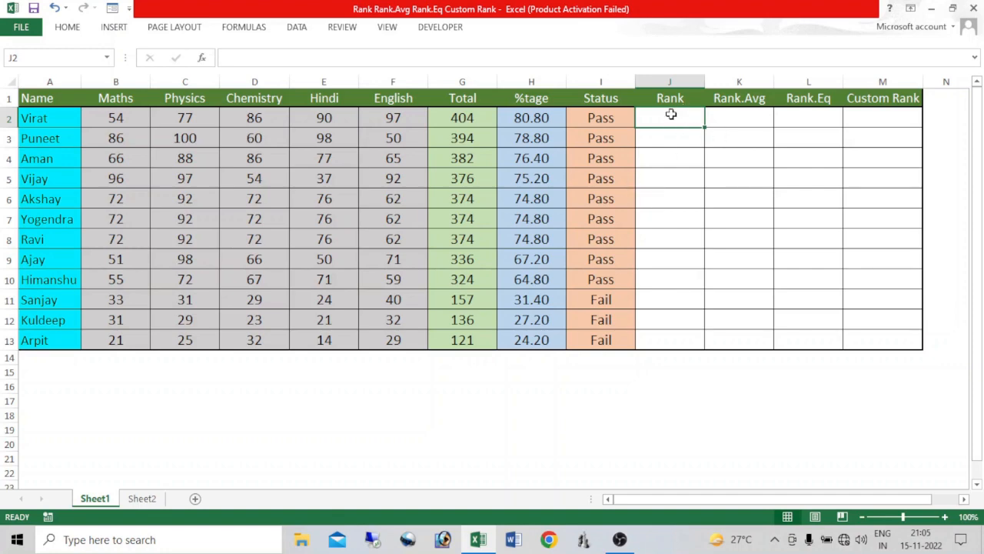
type("=rank")
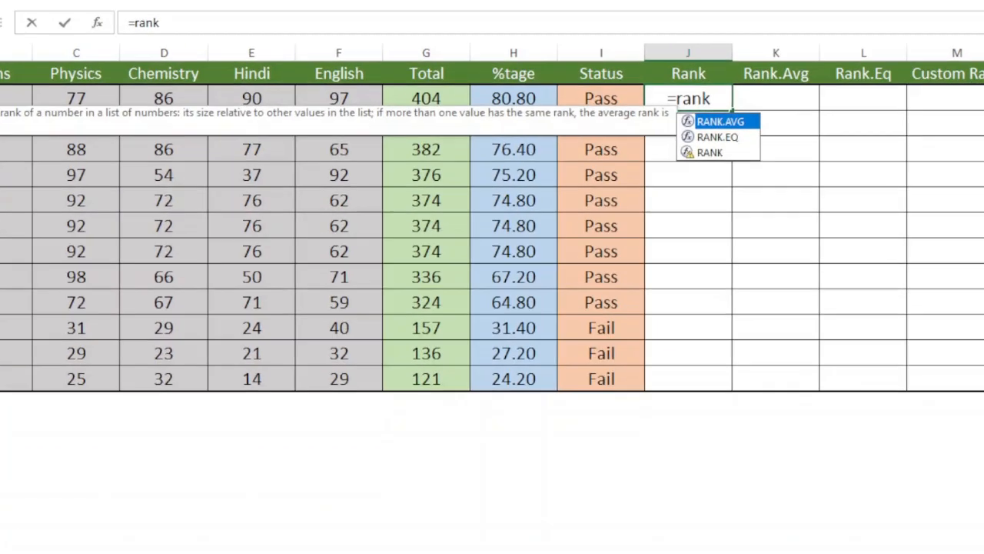
key("Down")
key("Down")
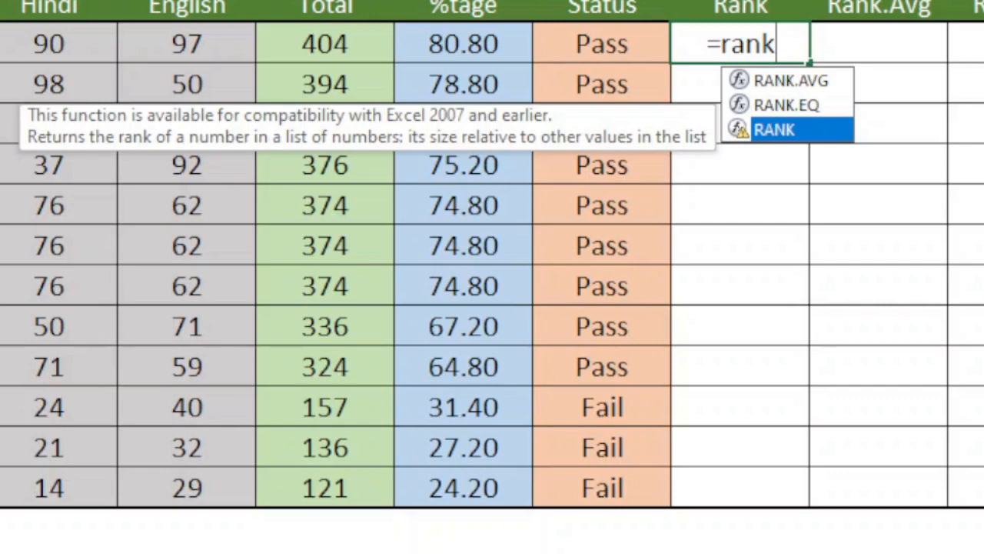
key("Tab")
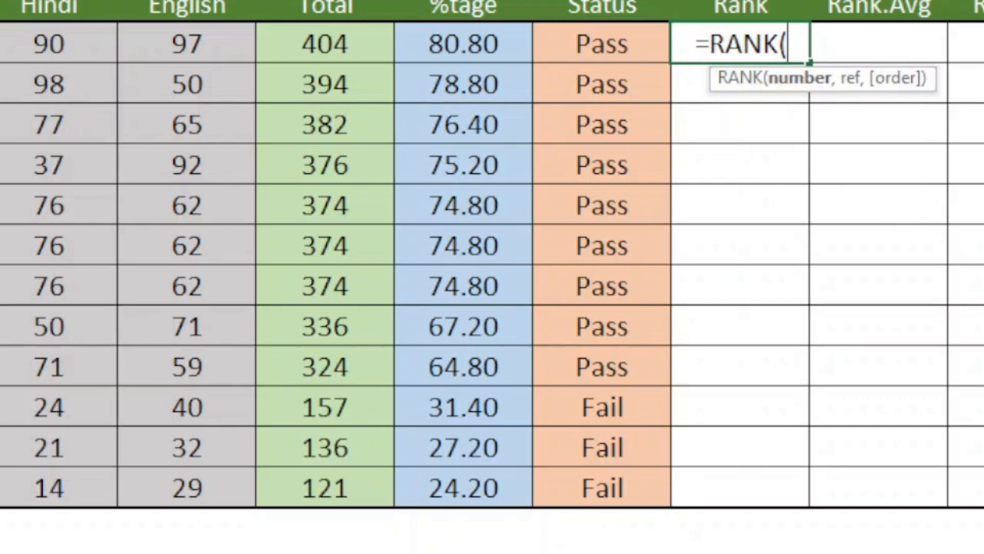
left_click(344, 46)
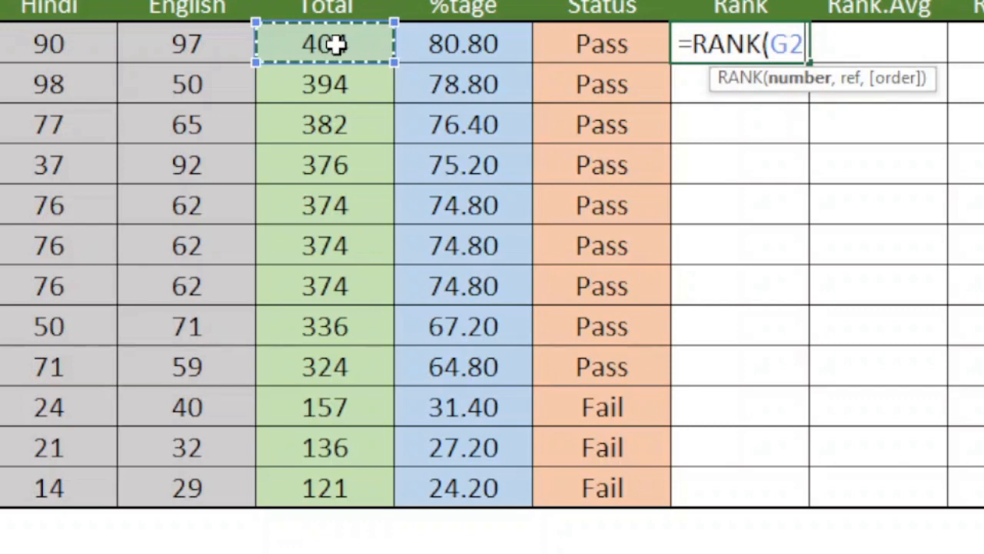
type(",")
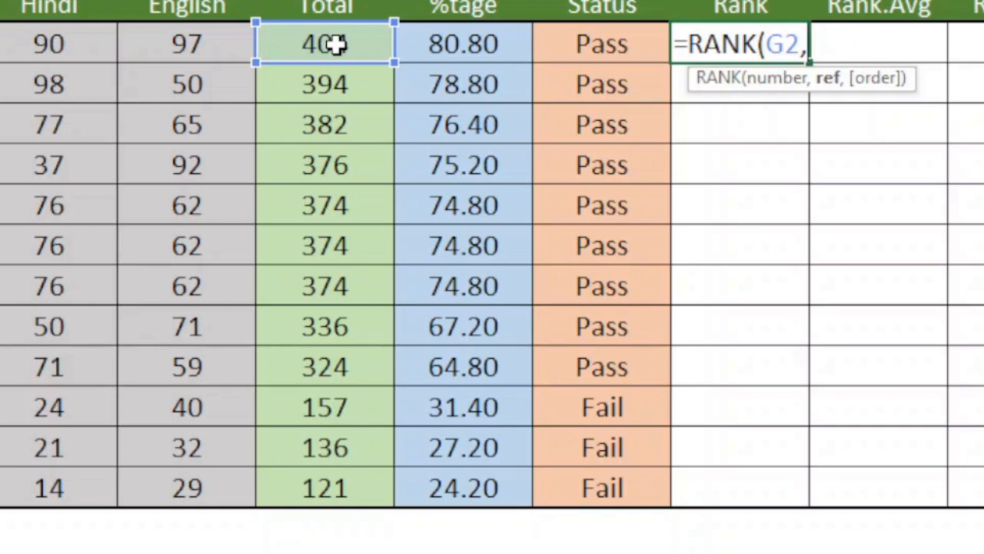
left_click_drag(339, 46, 336, 487)
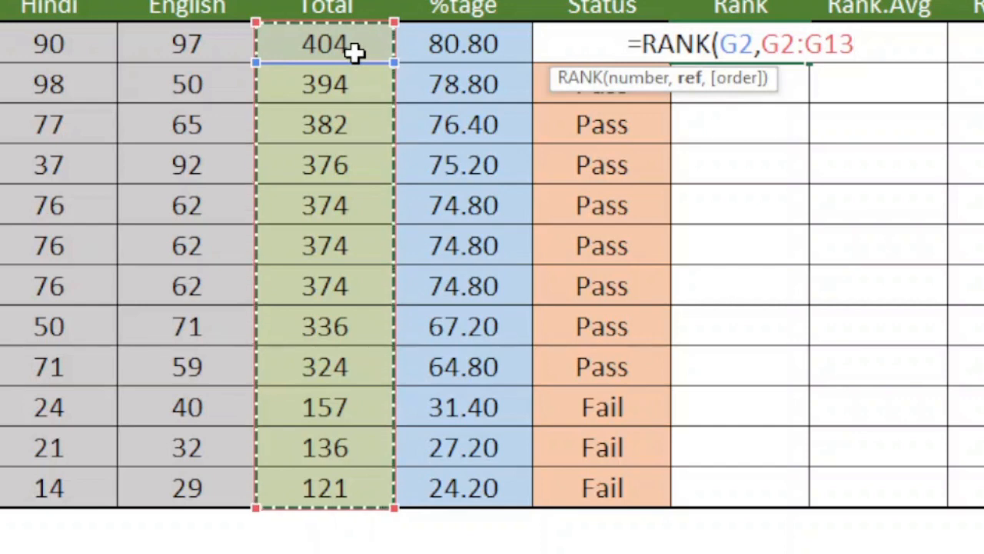
key("F4")
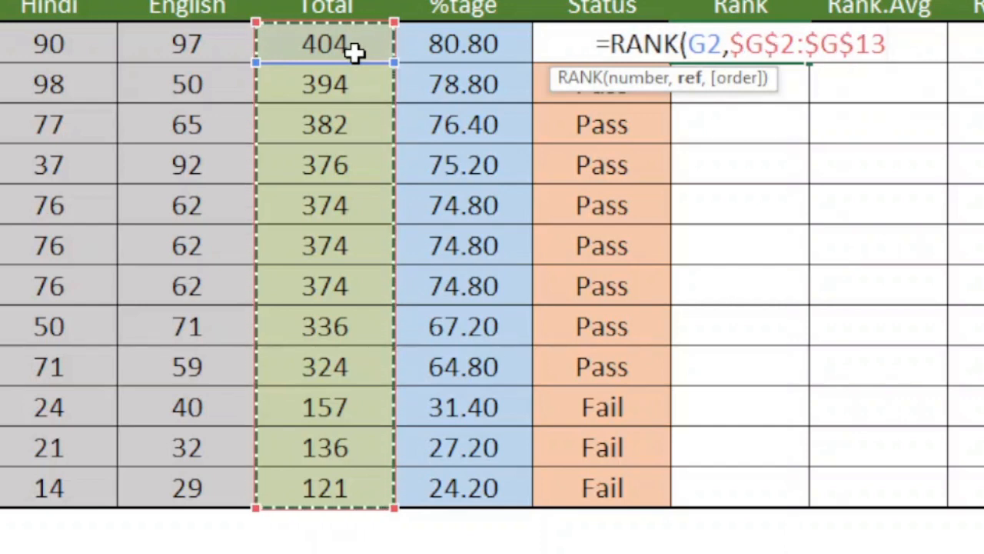
type(",")
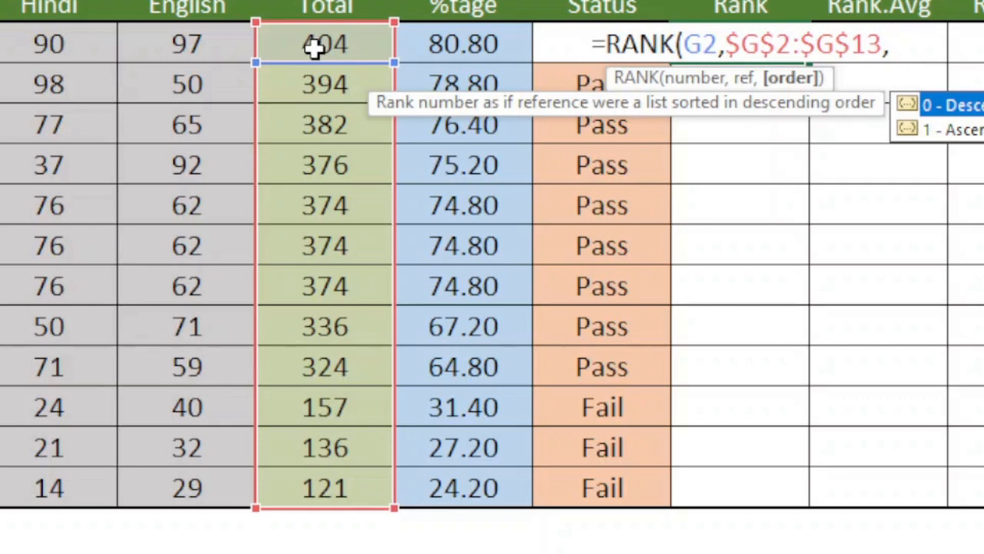
type("1")
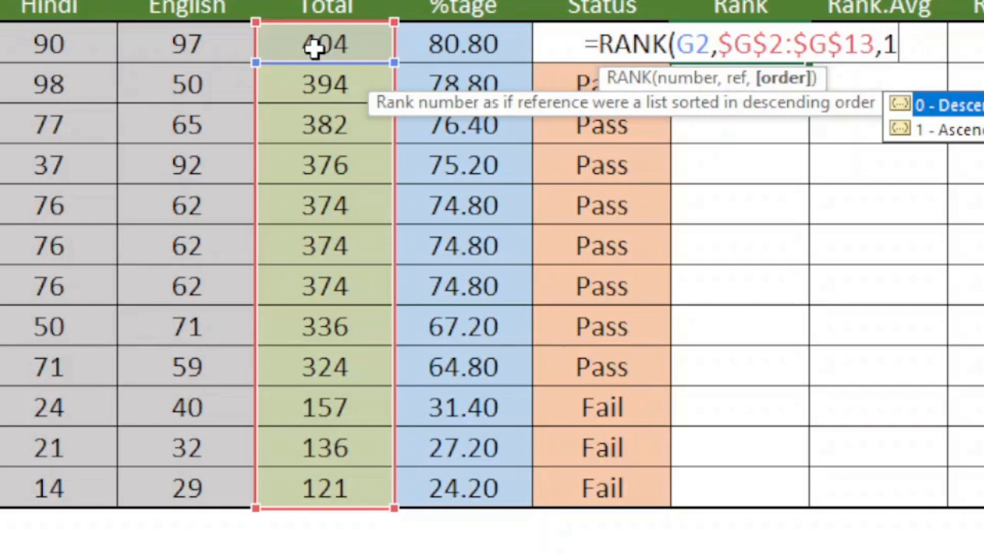
key("BackSpace")
key("BackSpace")
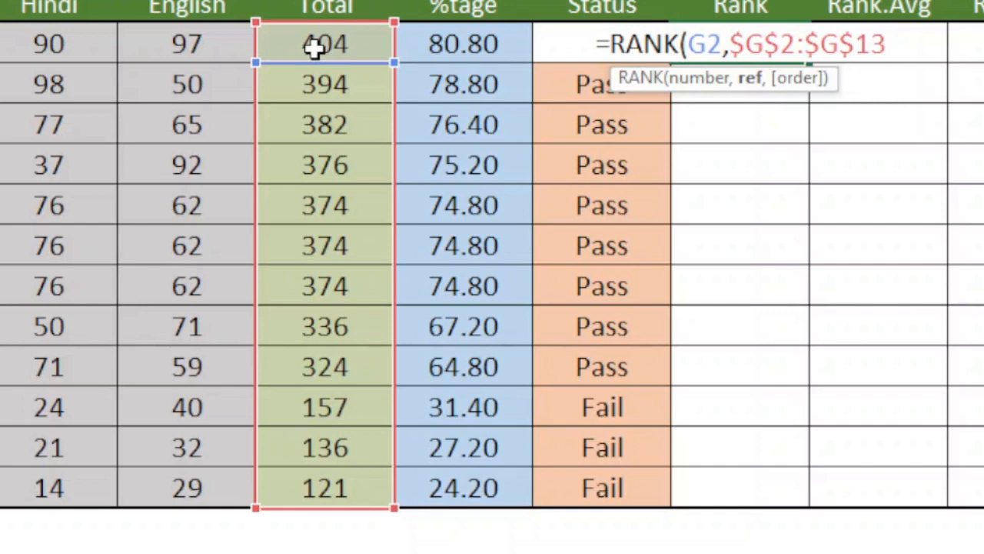
Complete the RANK formula in J2 without an order argument and fill it down to J13.
type(")")
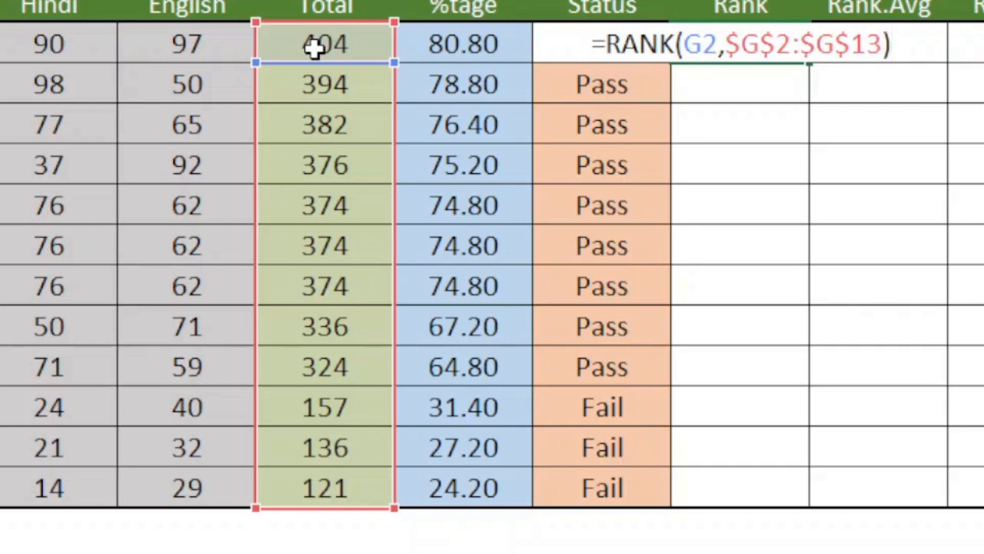
key("Return")
left_click(765, 39)
left_click_drag(808, 63, 796, 500)
left_click_drag(796, 500, 798, 504)
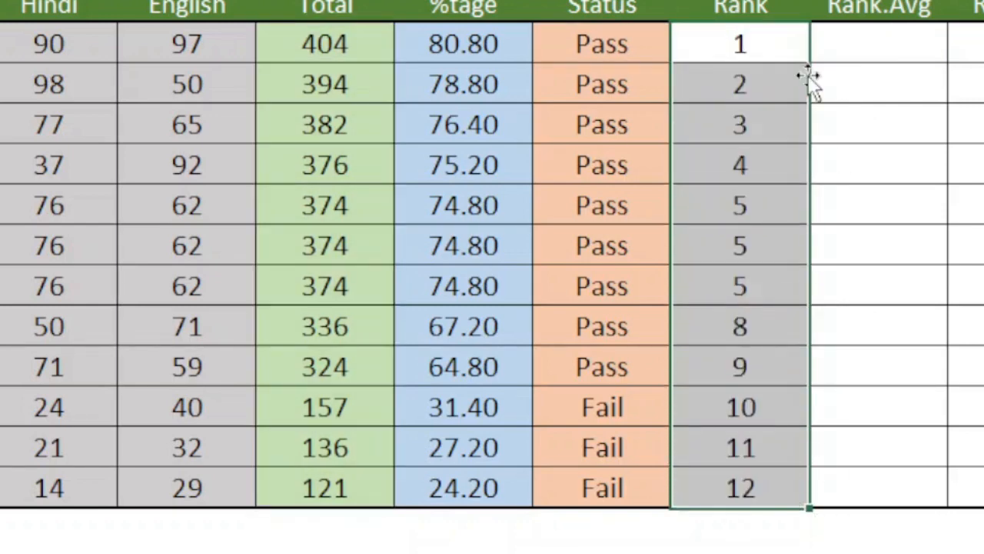
Examine the Rank column, comparing the ranks of the students with tied totals in rows 6 to 8 with the ranks below them.
left_click(769, 52)
left_click(743, 92)
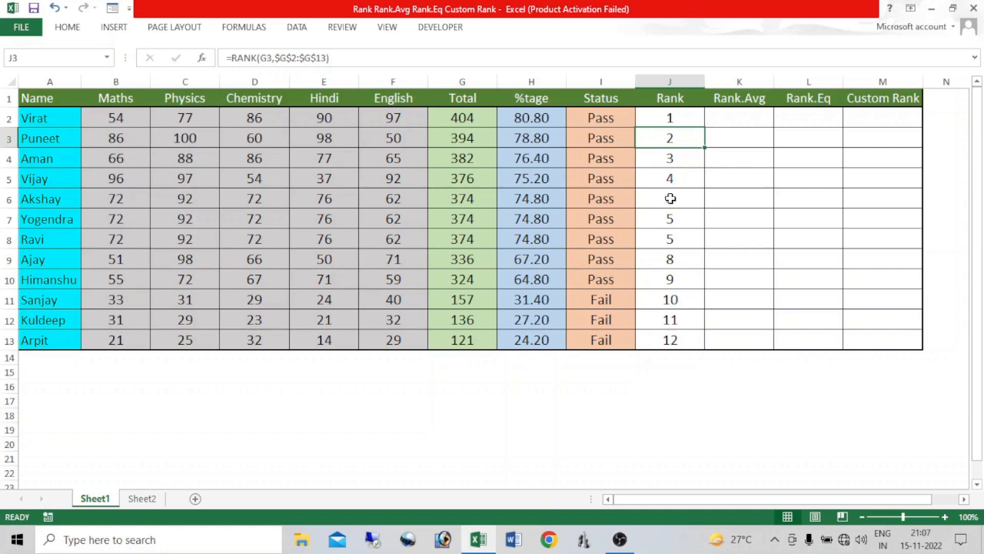
left_click_drag(57, 195, 472, 241)
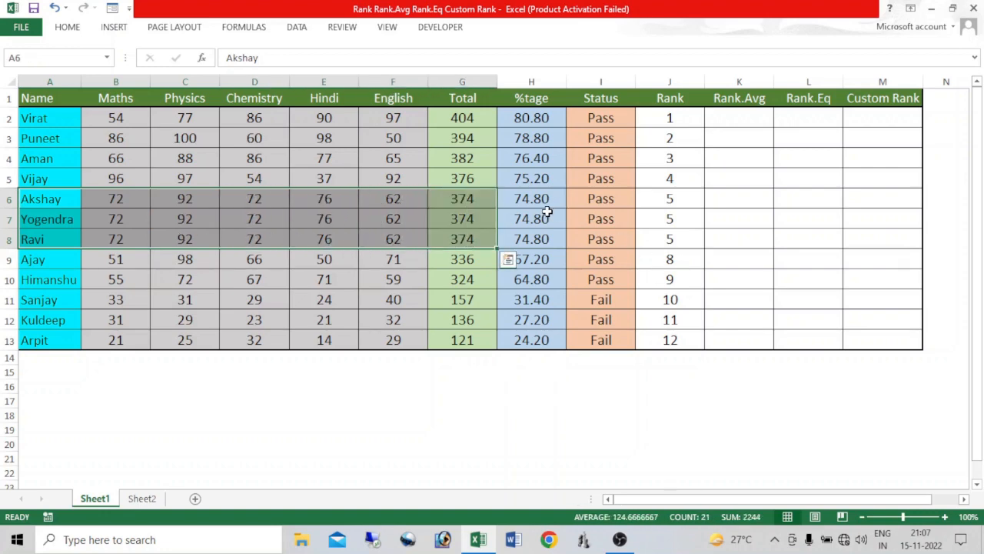
left_click(670, 198)
left_click(670, 221)
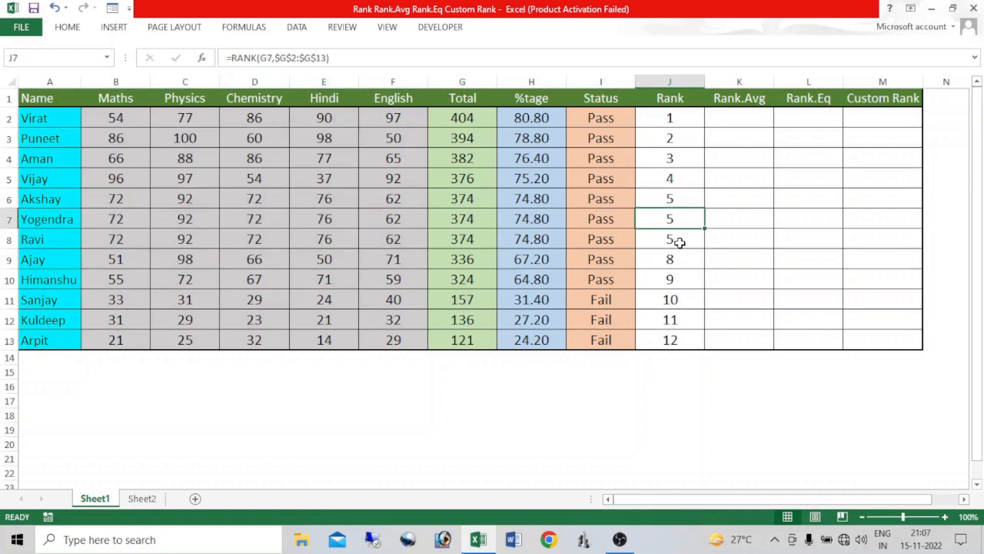
left_click(680, 242)
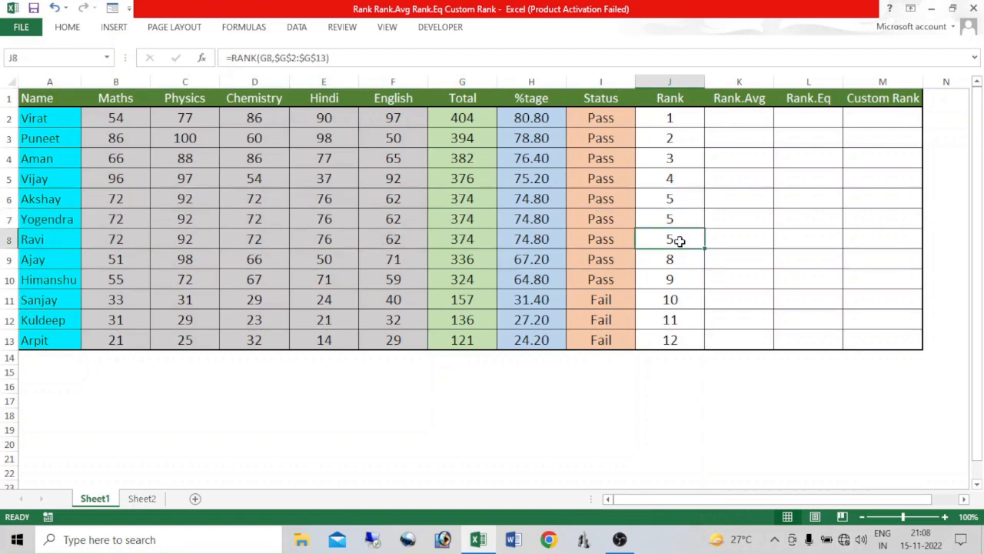
left_click(690, 219)
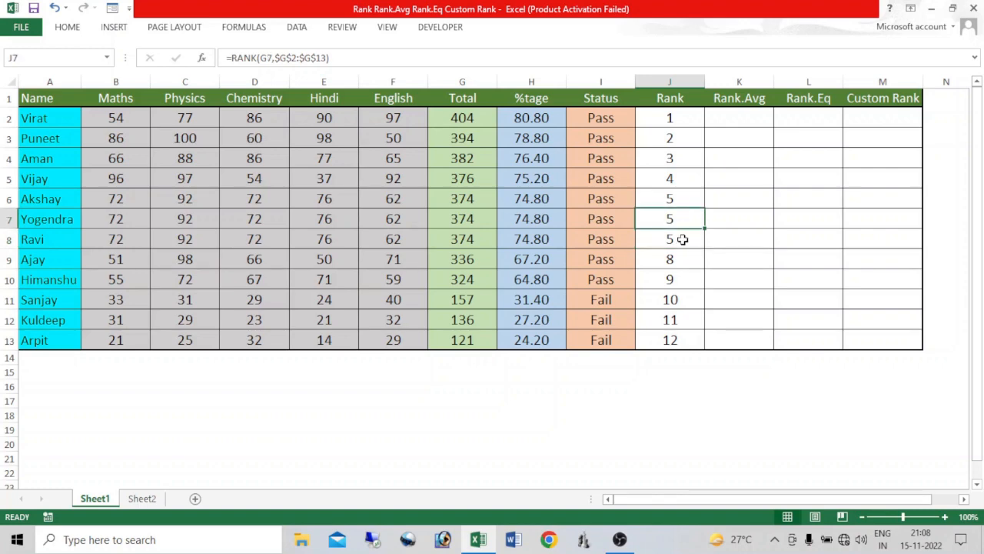
left_click(682, 239)
left_click(674, 259)
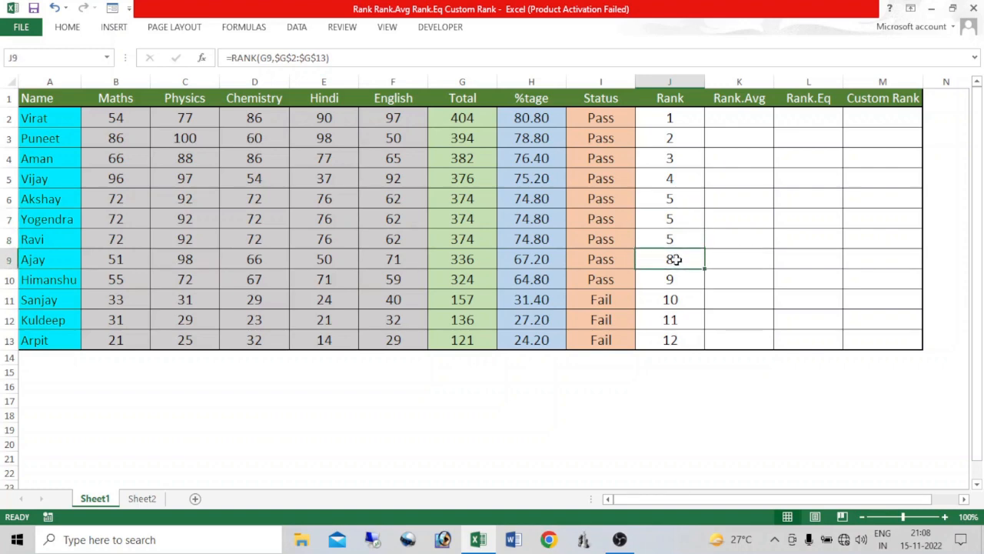
key("Right")
key("Right")
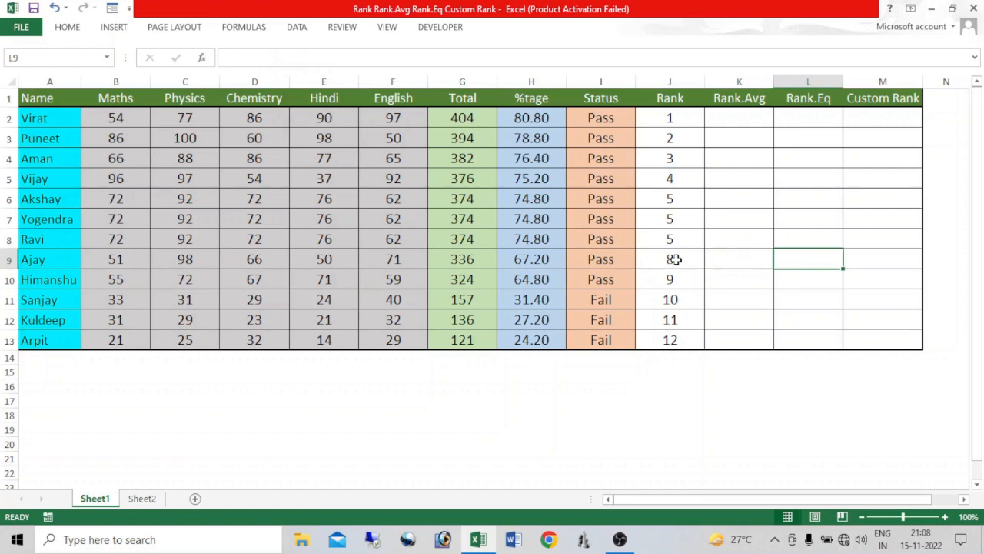
key("Left")
key("Left")
key("Down")
key("Down")
key("Down")
key("Down")
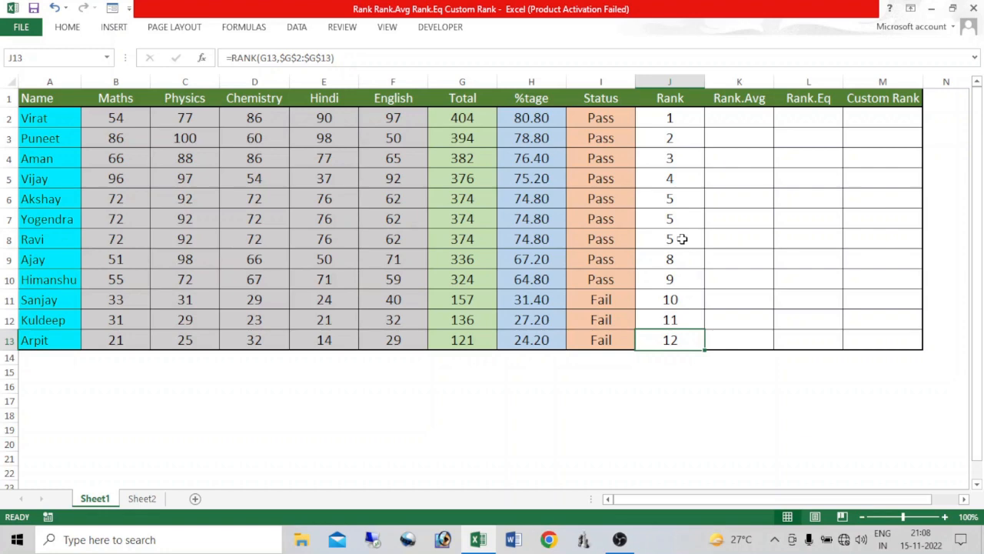
left_click(680, 199)
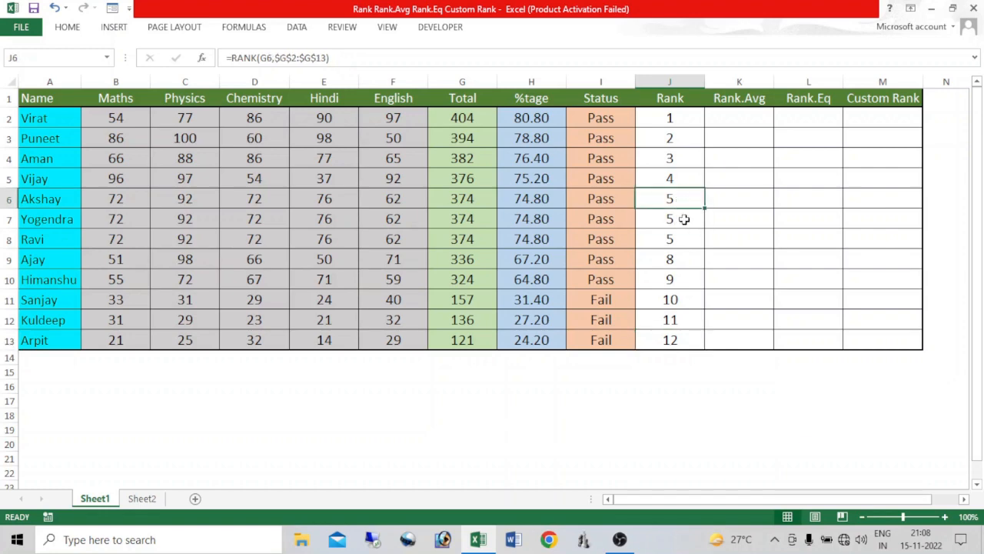
left_click(684, 219)
left_click(684, 243)
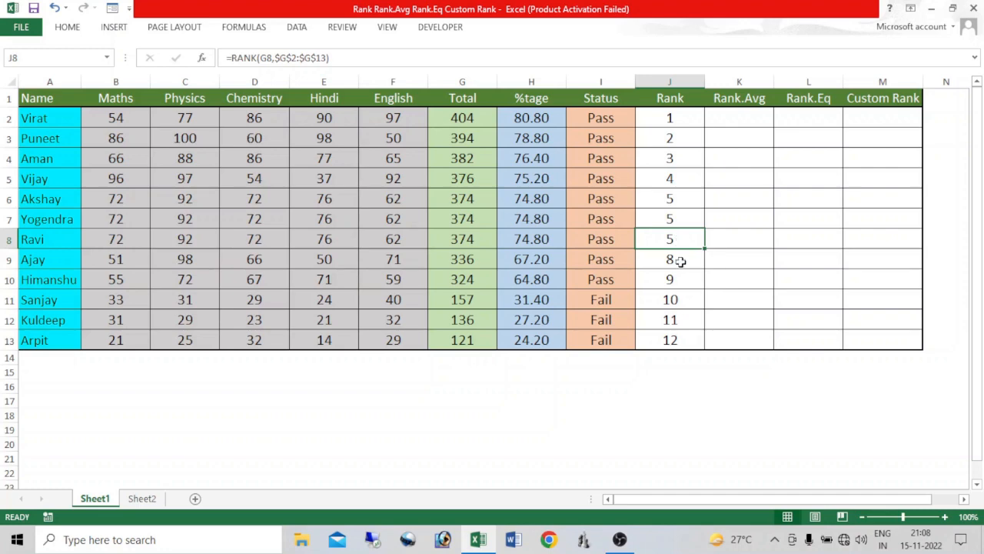
left_click(681, 261)
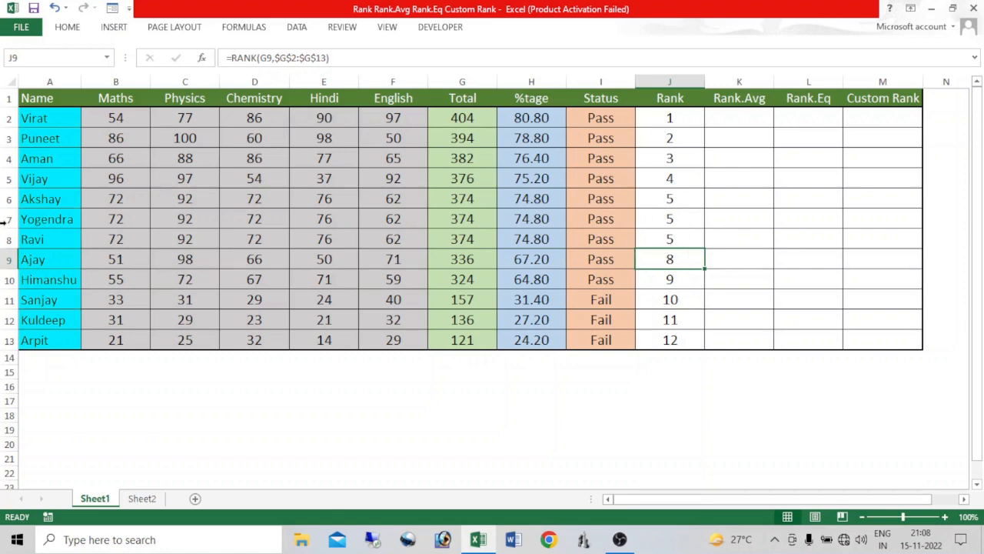
left_click(677, 218)
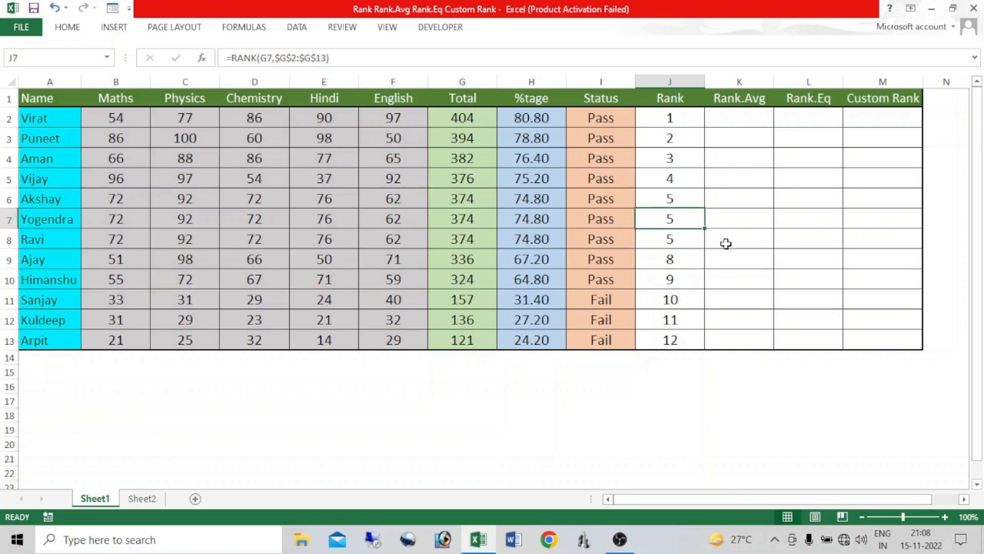
Enter the formula =RANK.EQ(G2,$G$2:$G$13) in cell L2 of the Rank.Eq column.
left_click(801, 114)
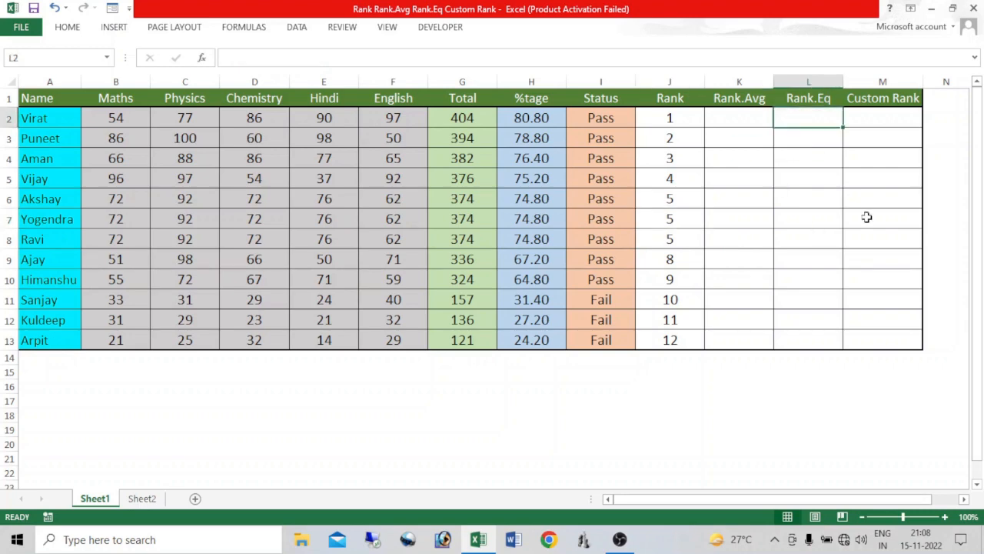
type("=")
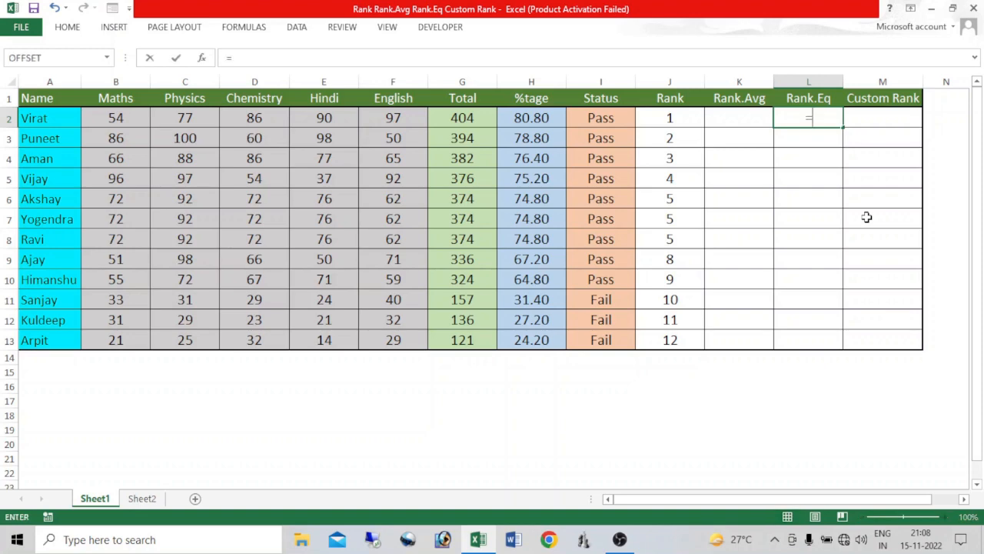
type("rank")
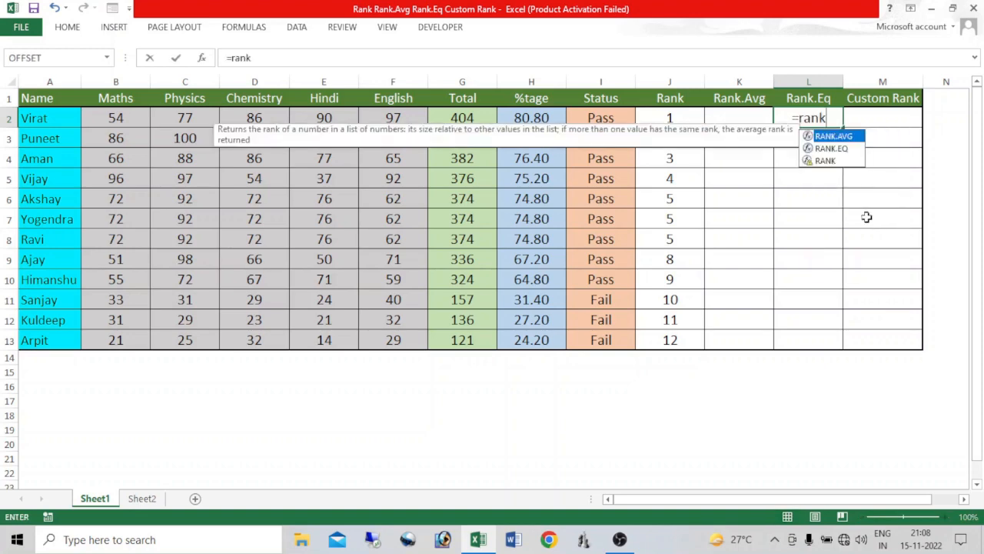
key("Down")
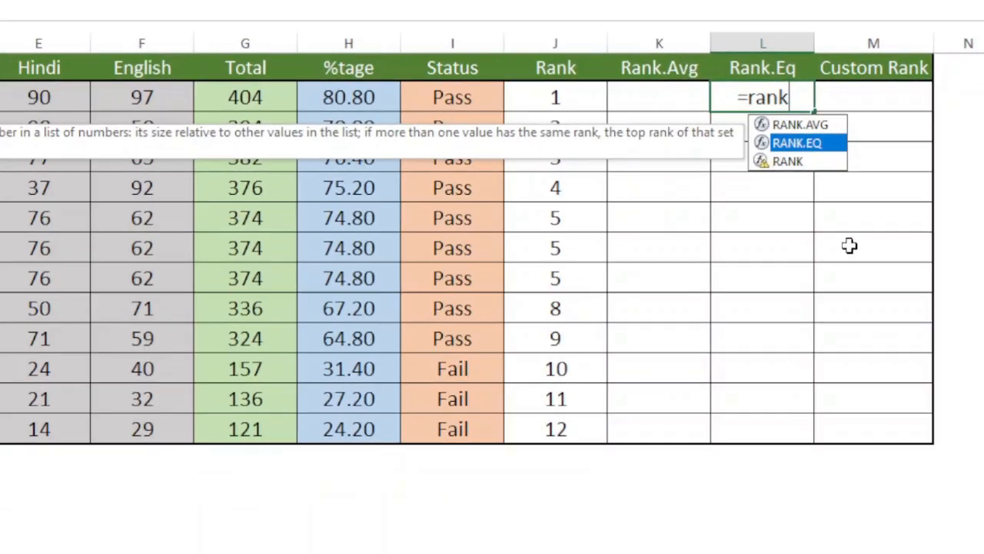
key("Tab")
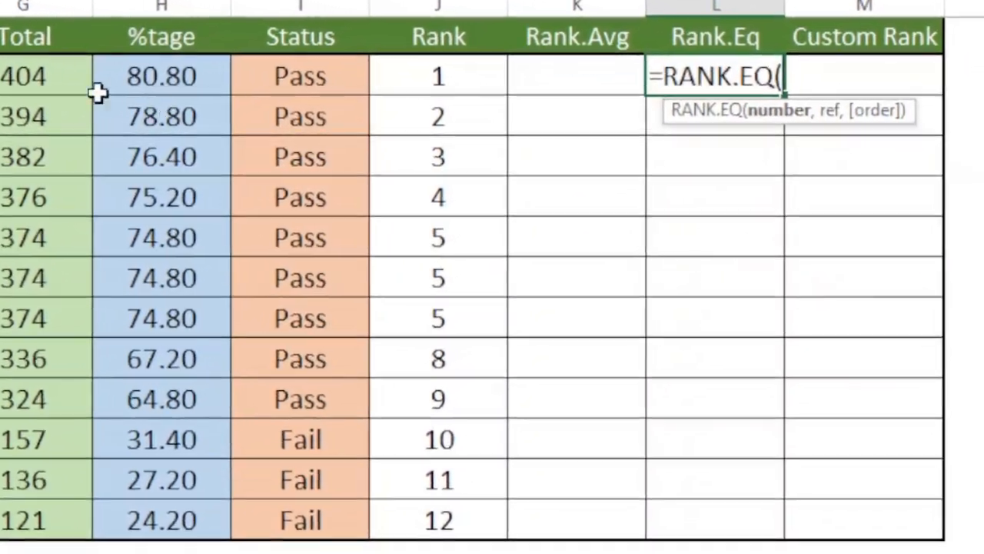
left_click(171, 92)
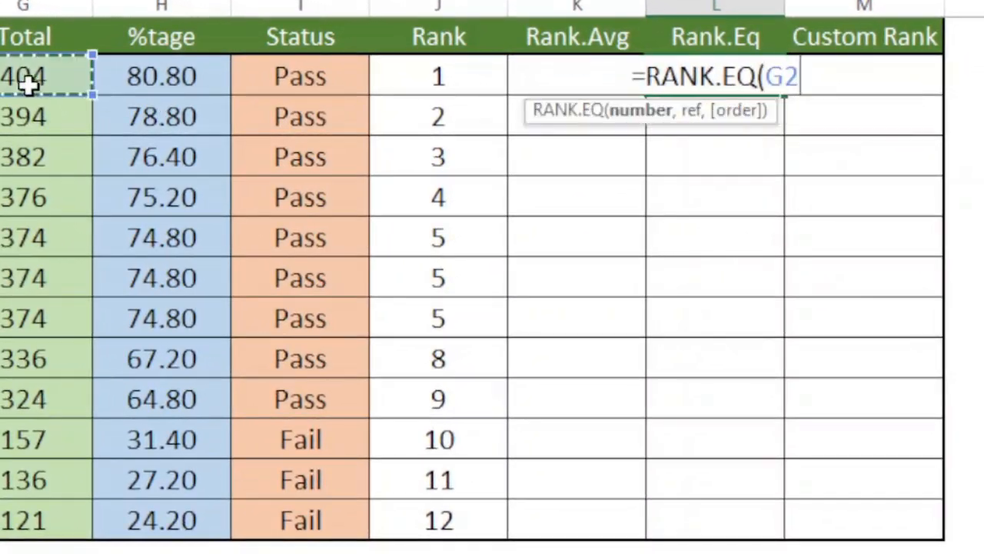
type(",")
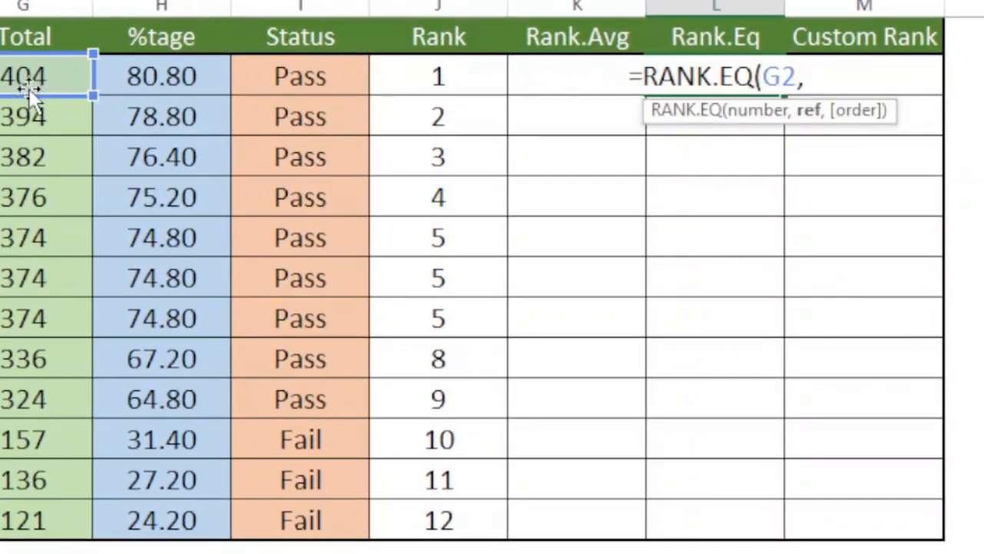
left_click_drag(39, 74, 17, 513)
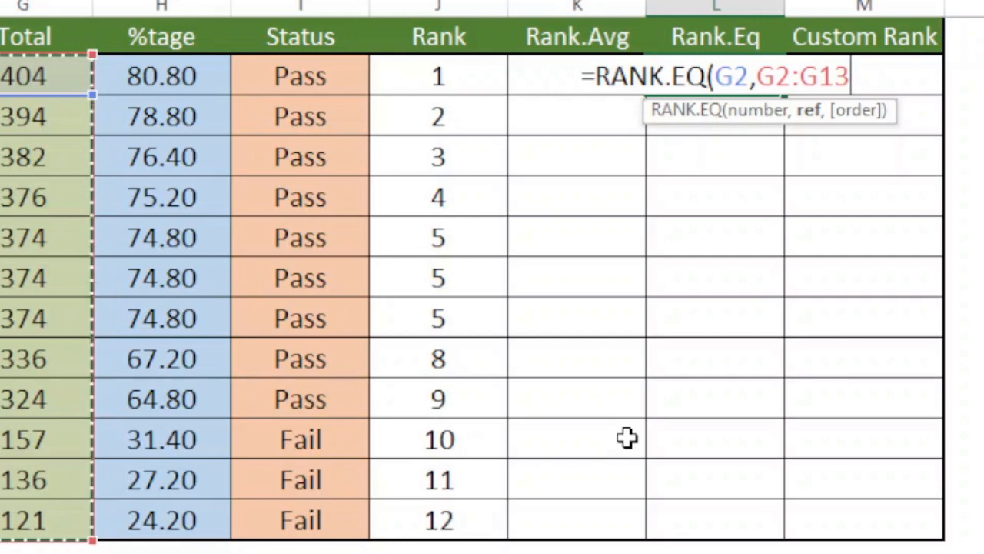
key("F4")
type(")")
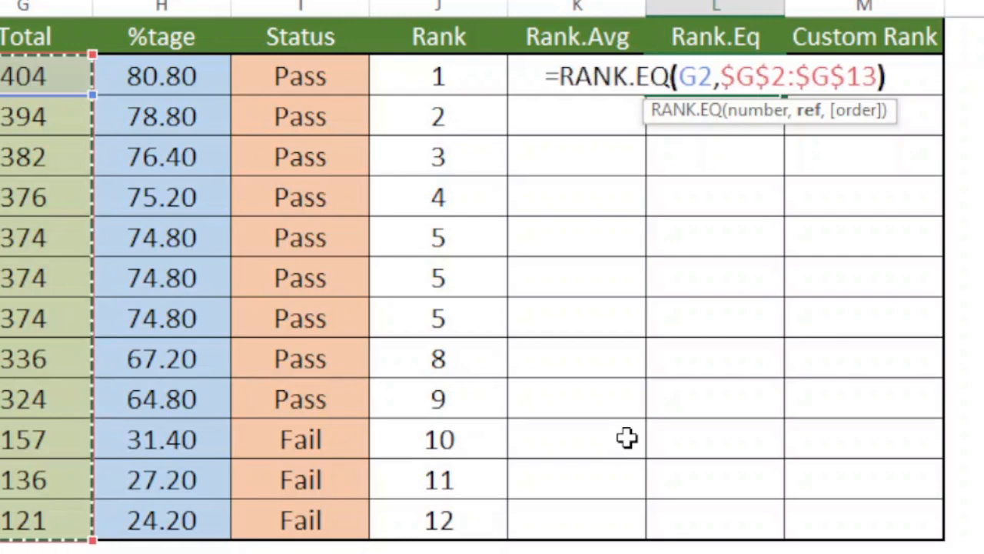
key("Return")
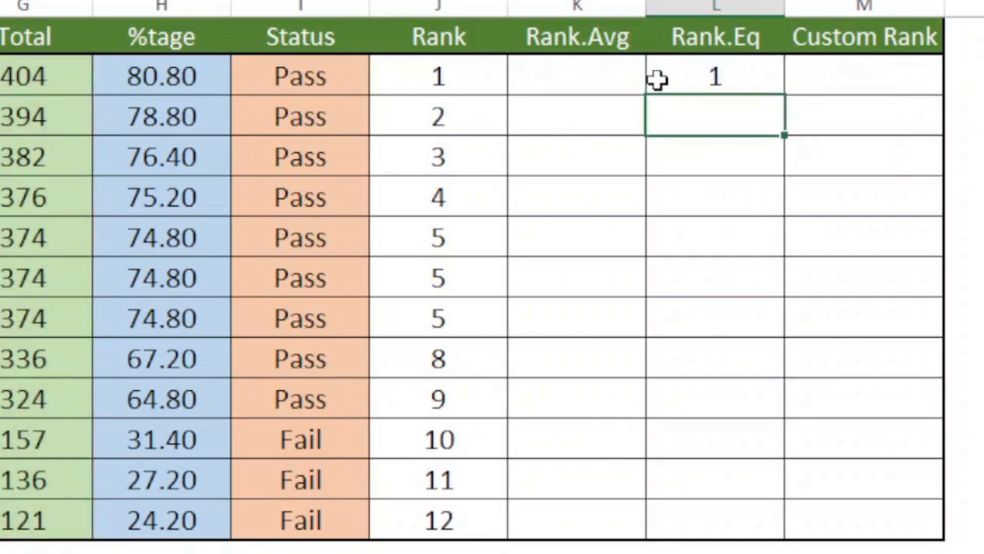
Fill the RANK.EQ formula from L2 through L13 for all students.
left_click(707, 80)
left_click_drag(755, 77, 745, 521)
key("F2")
key("ctrl+Return")
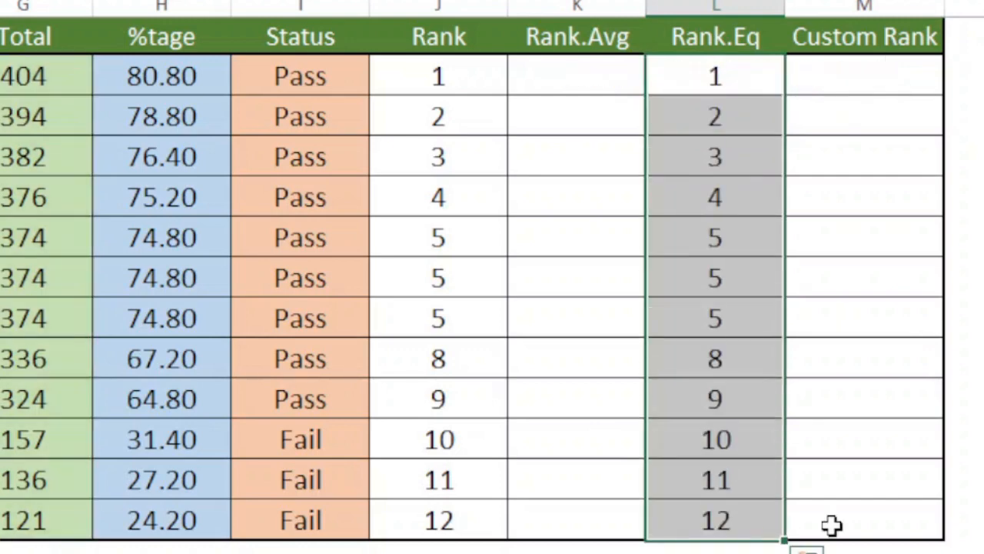
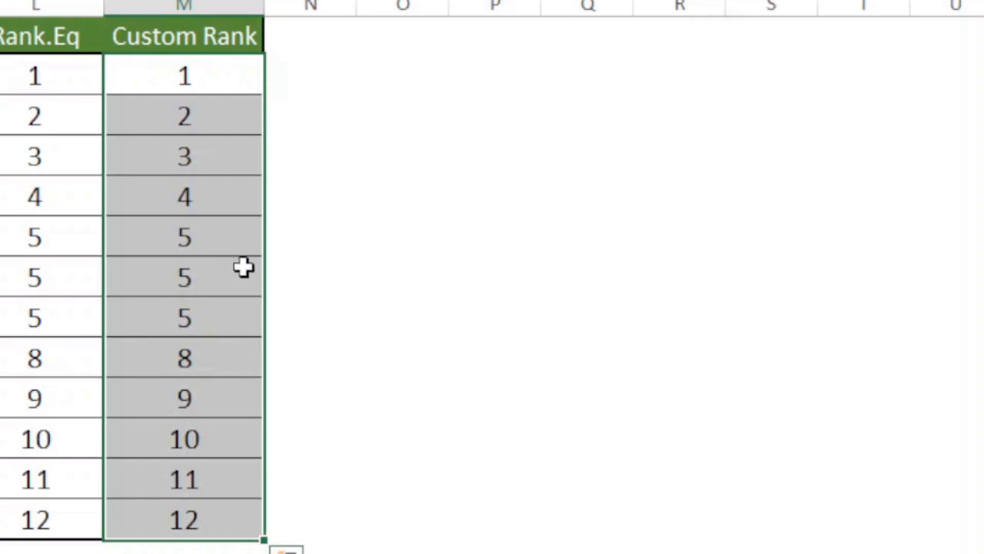
Check the tied ranks in M6 to M8, and append +COUNTIF( to the RANK formula in M2 of the Custom Rank column.
left_click(197, 235)
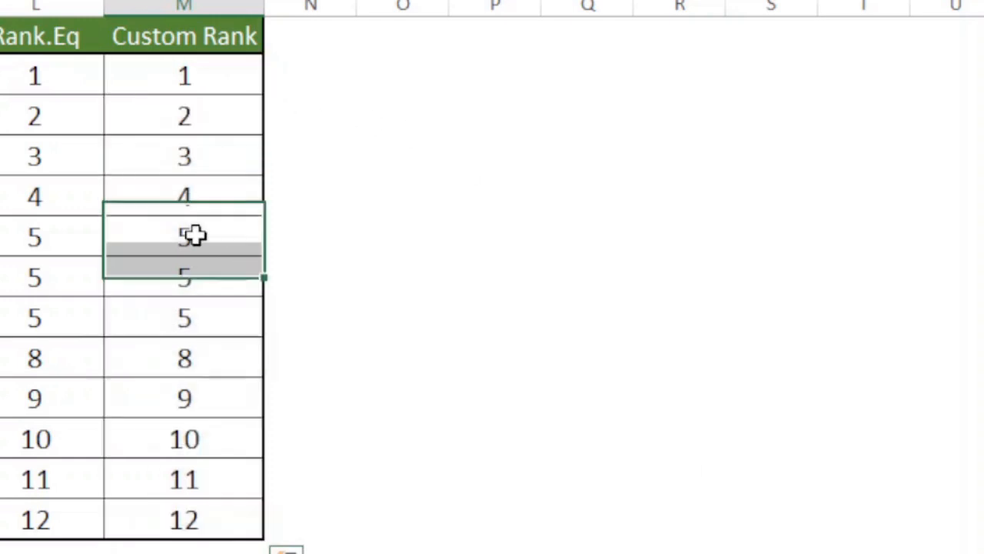
left_click(201, 280)
left_click(206, 323)
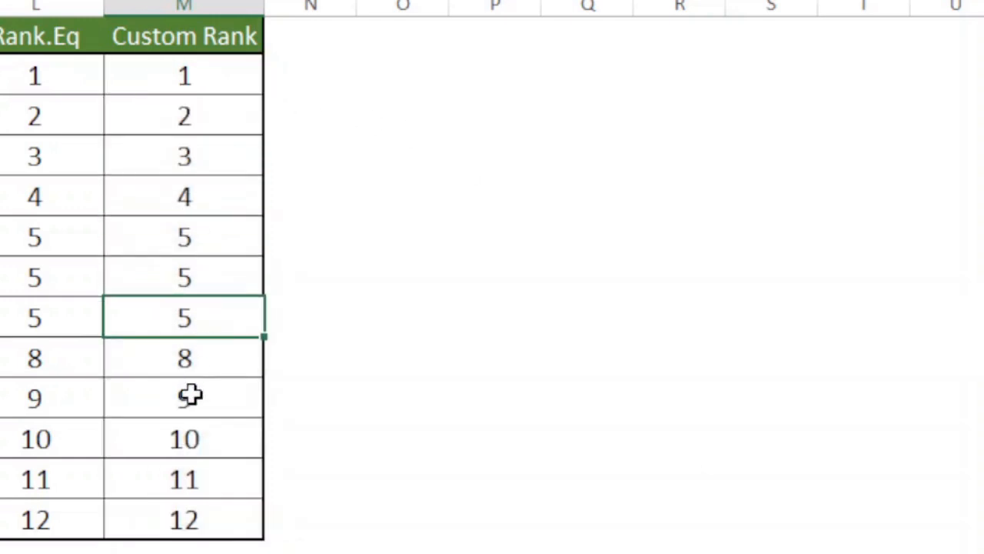
left_click(205, 81)
key("F2")
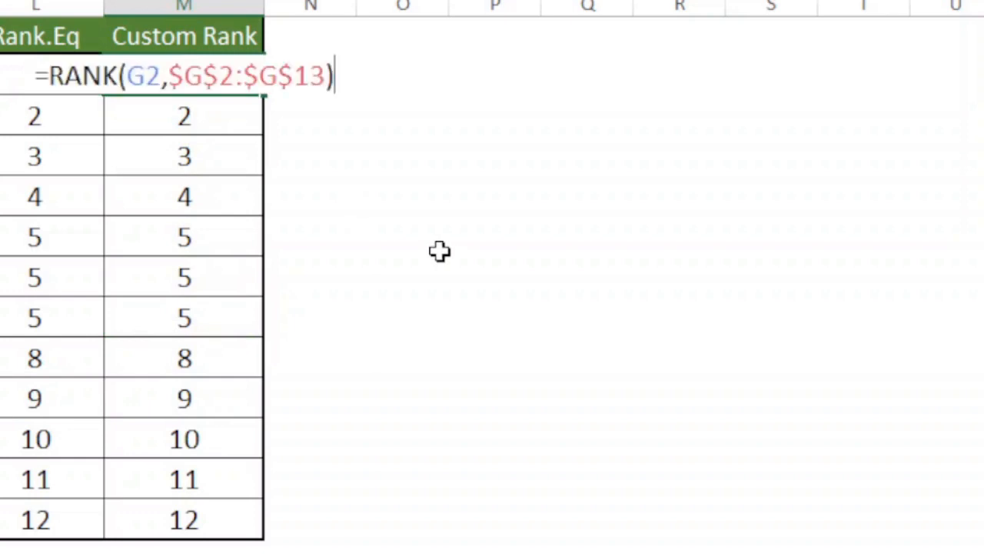
type("+")
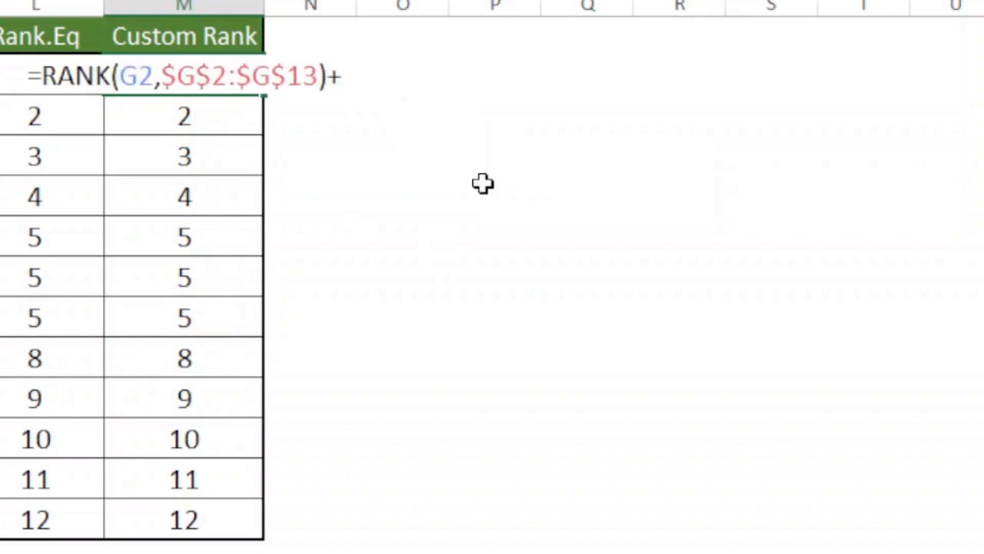
type("co")
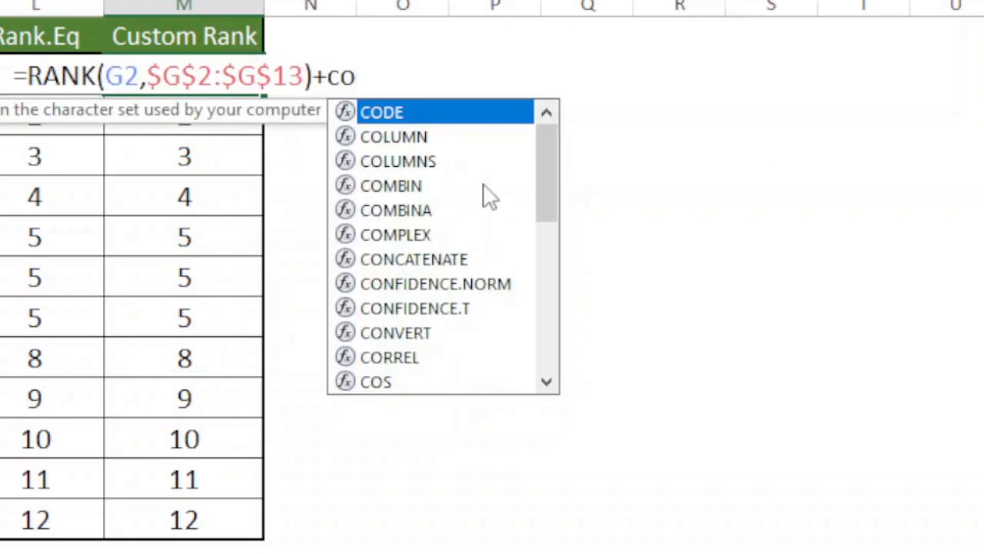
type("untif")
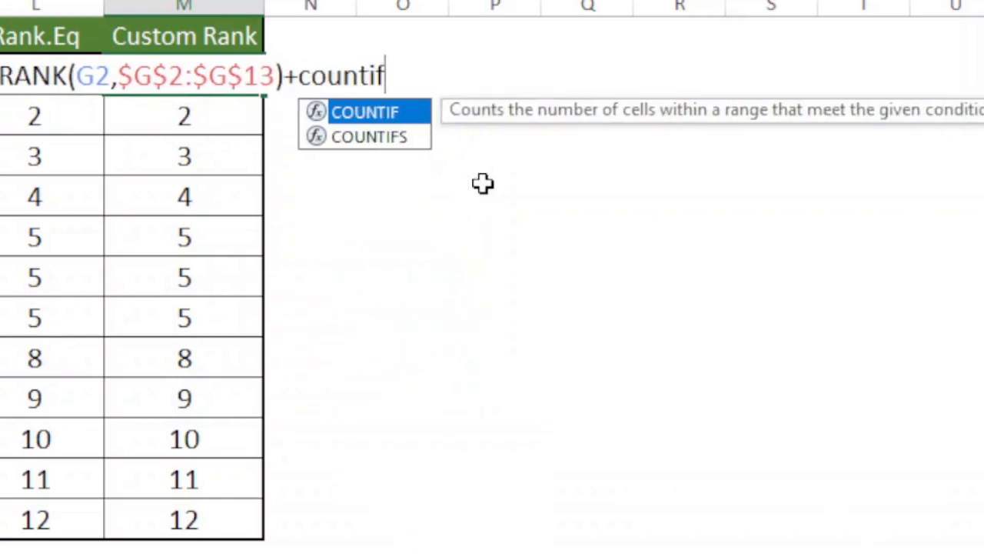
key("Tab")
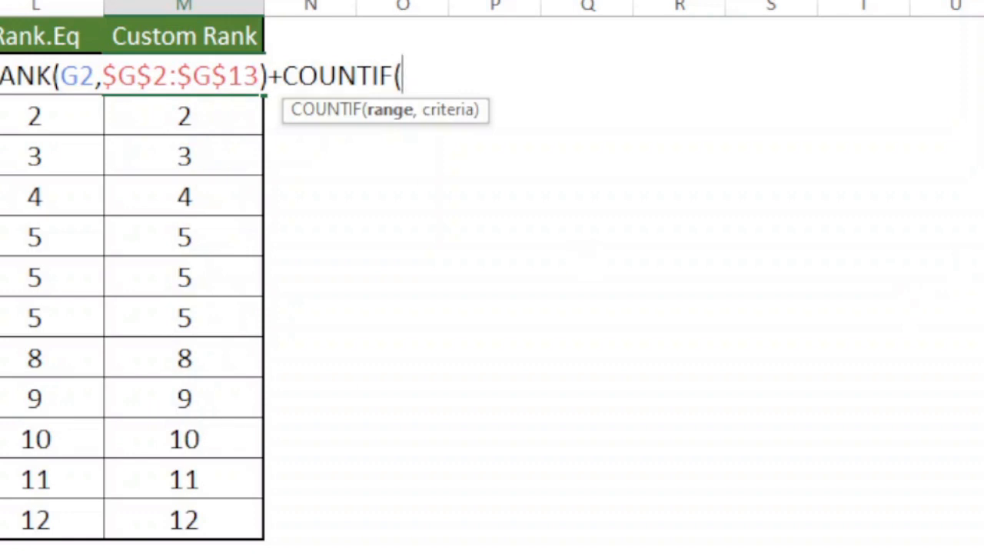
Complete the COUNTIF in M2 with the expanding range $G$2:G2, locking only its first reference, and the criterion G2.
type("G2")
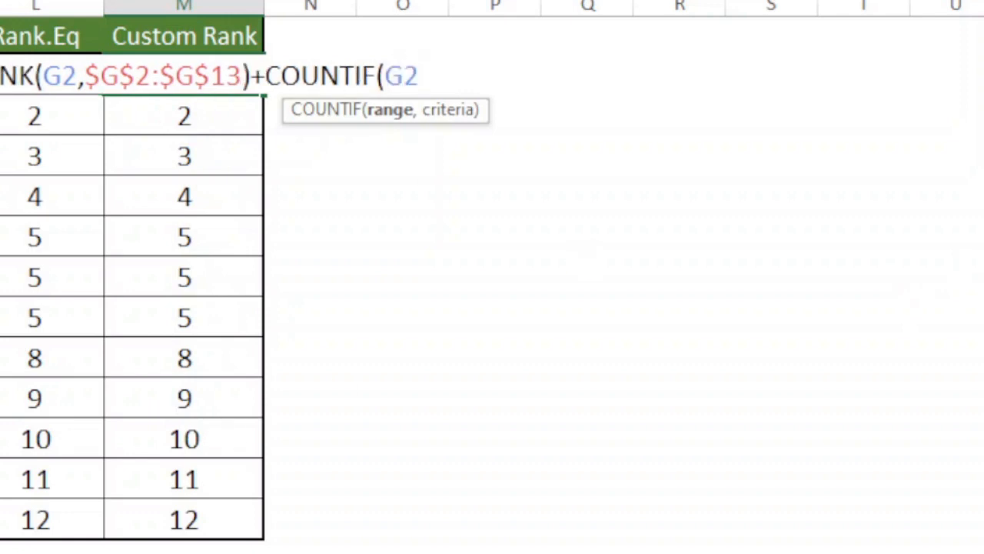
type(":G2")
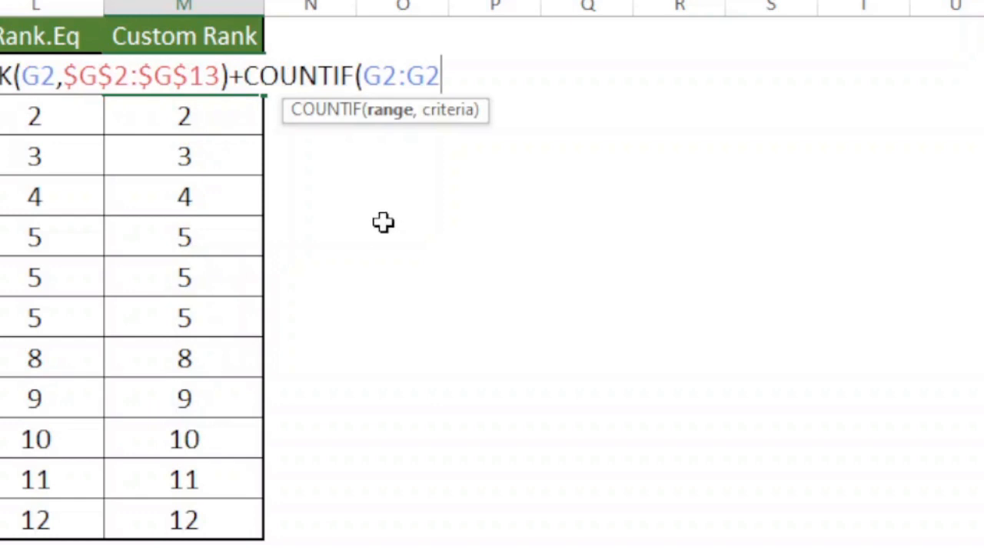
left_click_drag(383, 77, 484, 191)
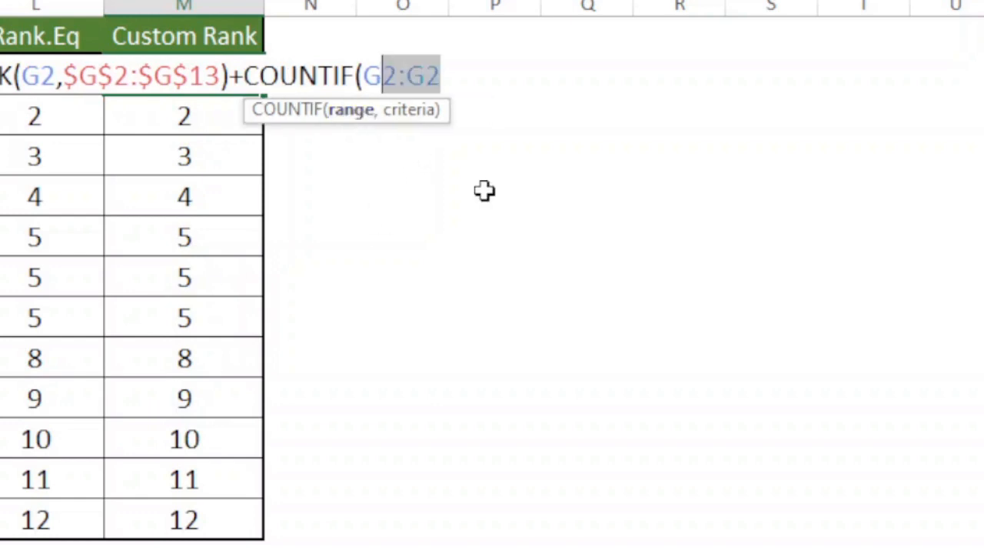
left_click(383, 77)
key("F4")
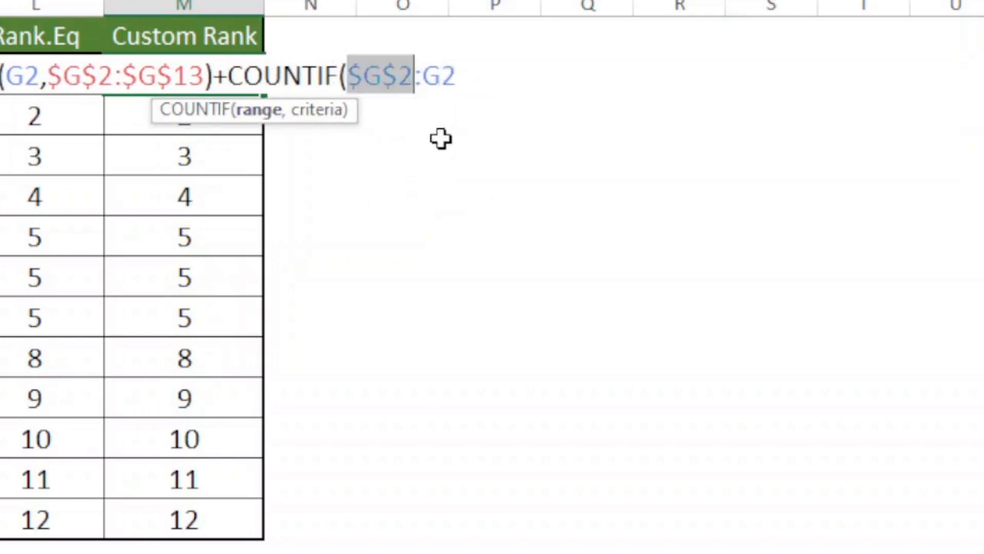
left_click(461, 73)
type(",")
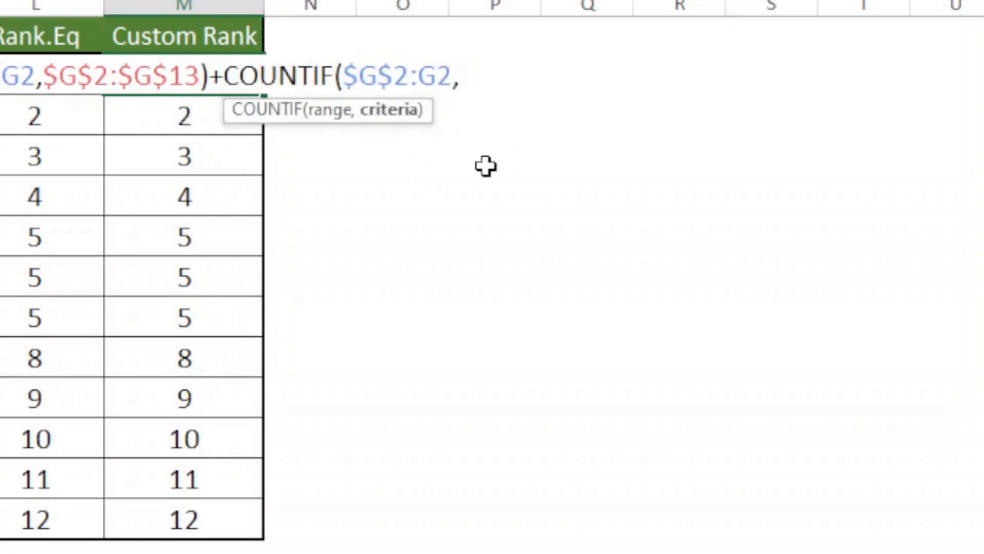
type("G2")
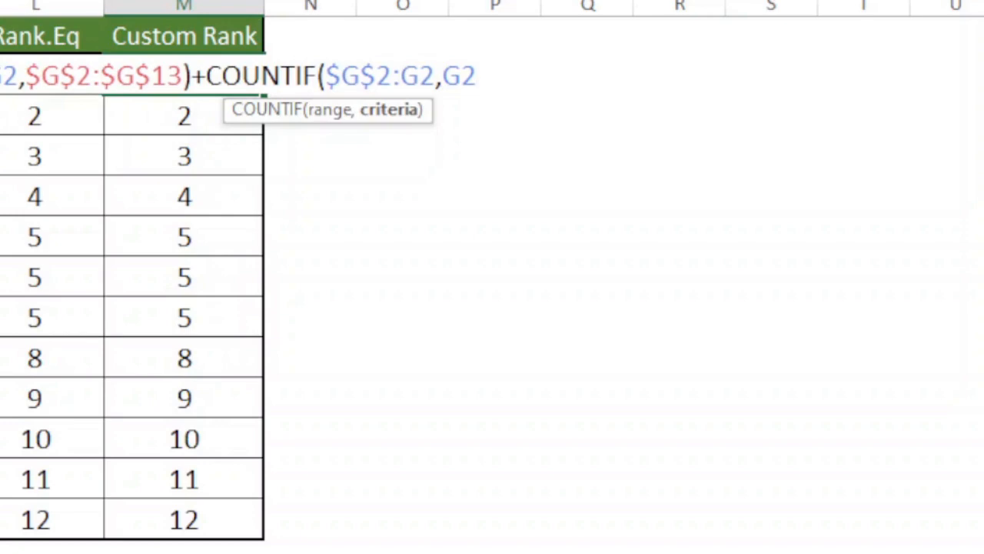
type(")")
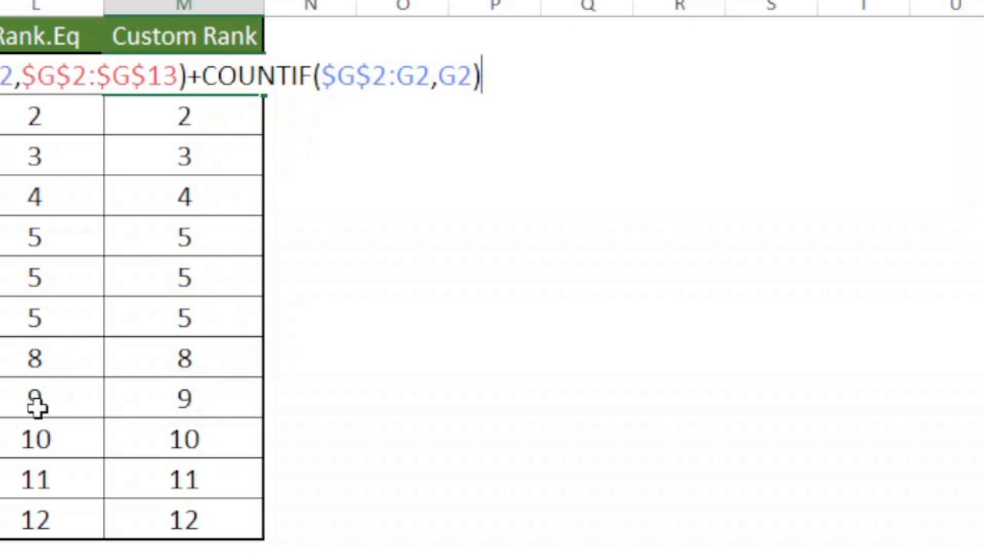
key("Return")
Fill the combined RANK and COUNTIF formula from M2 through M13 for all students.
left_click_drag(217, 79, 210, 521)
key("F2")
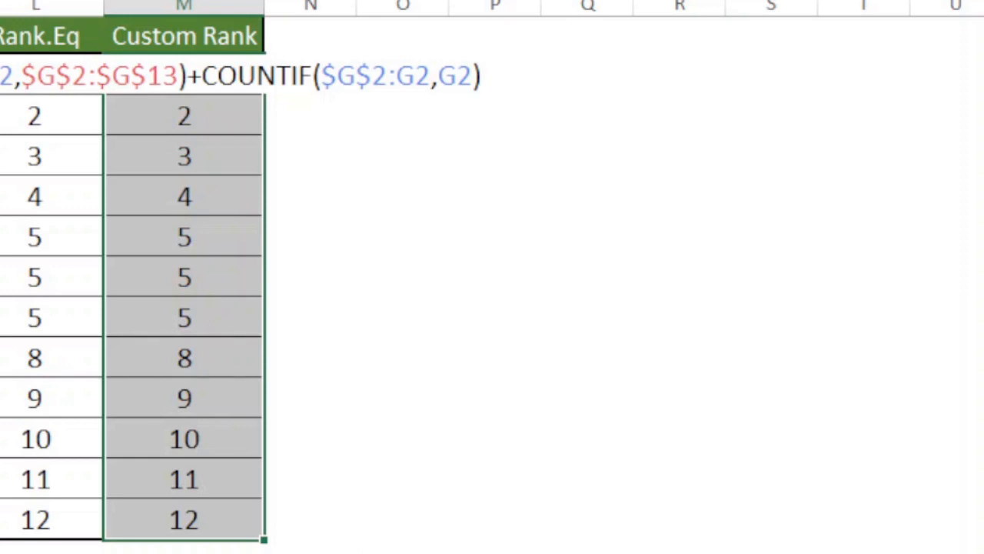
key("ctrl+Return")
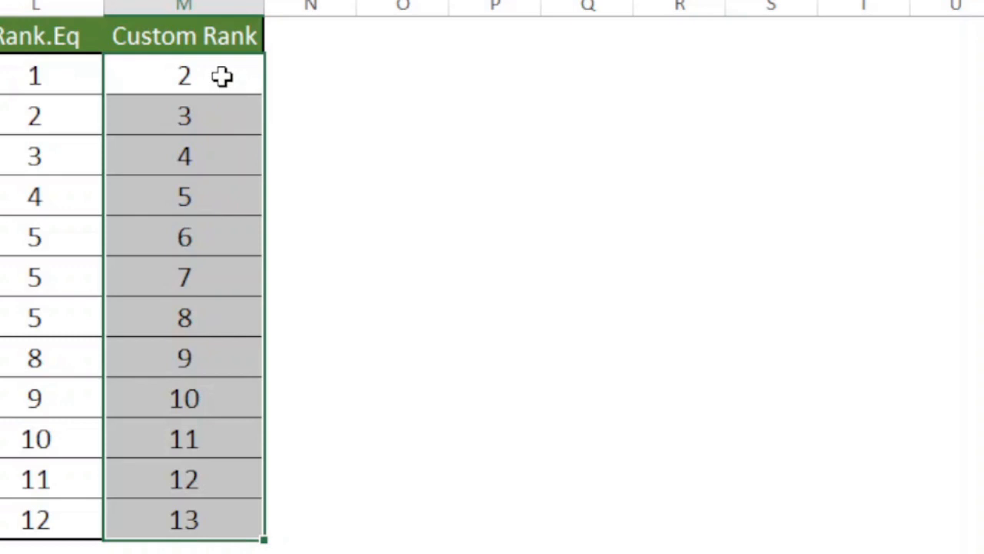
Evaluate only the COUNTIF part of the formula in M2, and restore the original formula.
left_click(222, 76)
key("F2")
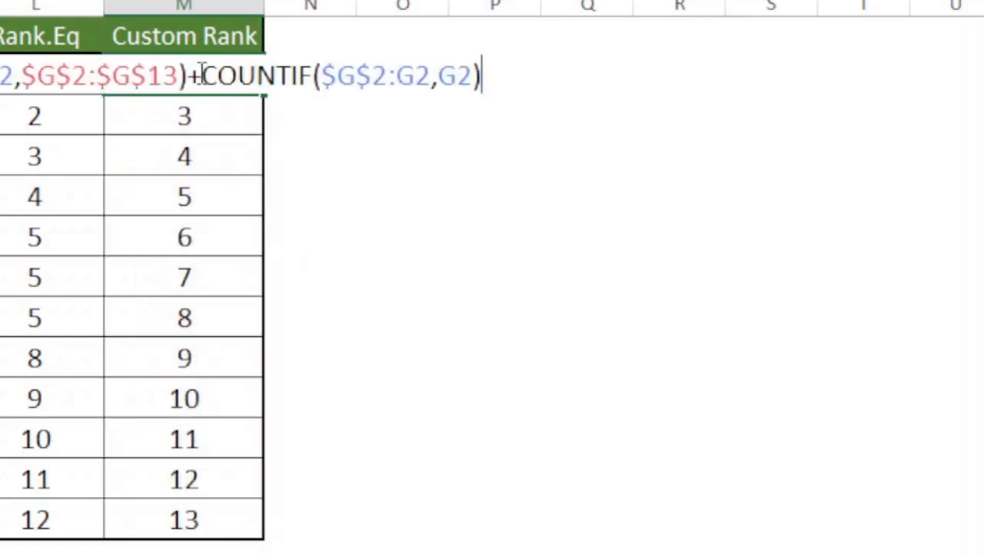
left_click_drag(202, 76, 681, 77)
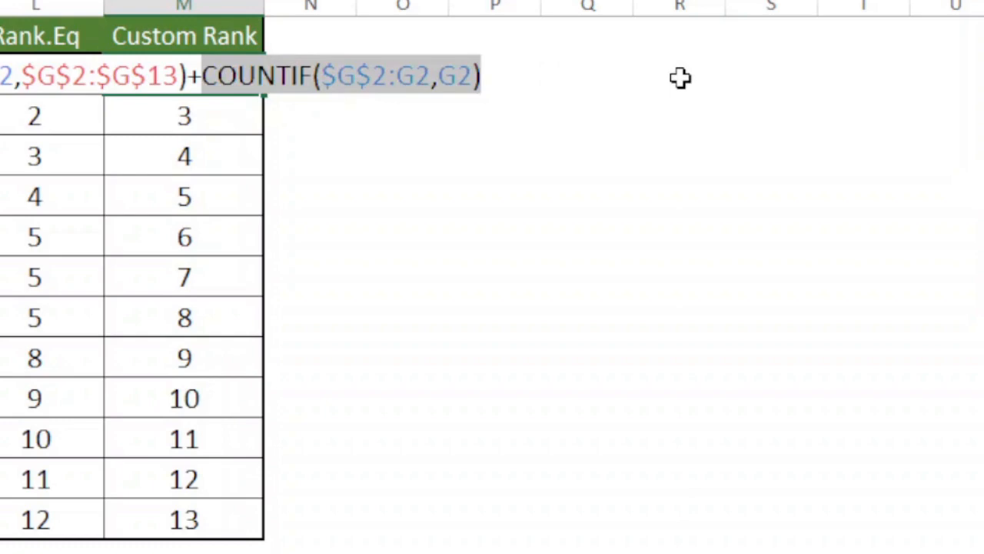
type("13)+1")
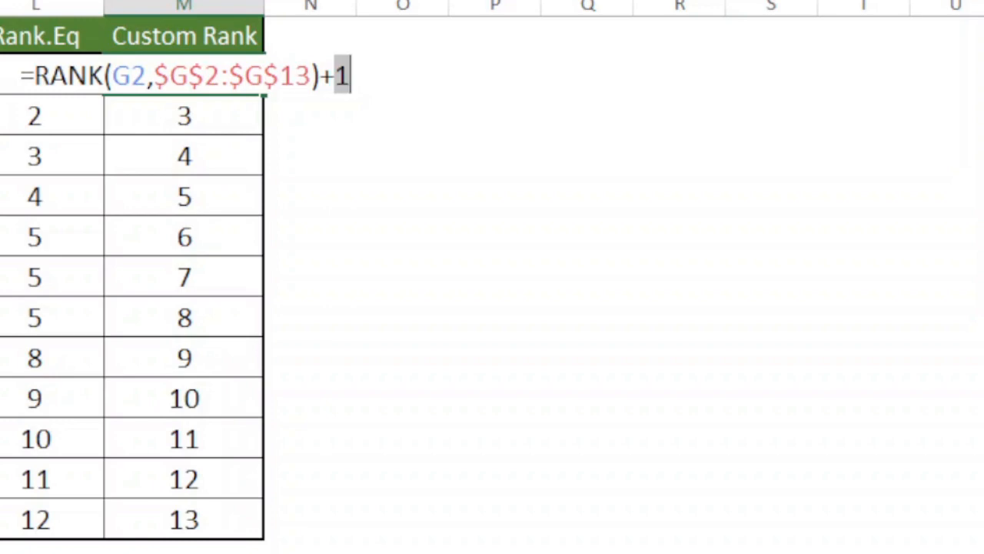
key("ctrl+z")
key("Return")
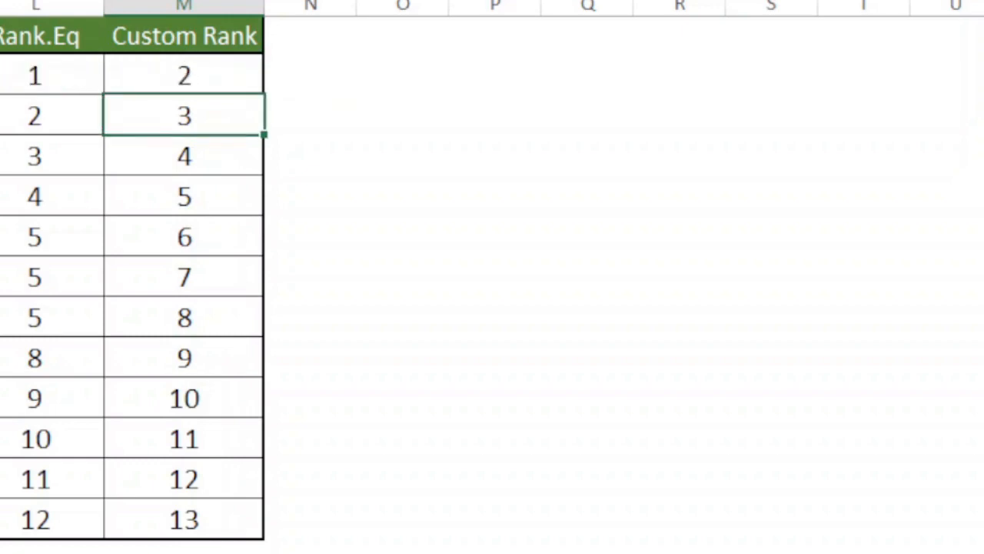
Append -1 to the custom rank formula in M2 and fill it down through M13.
left_click(197, 68)
key("F2")
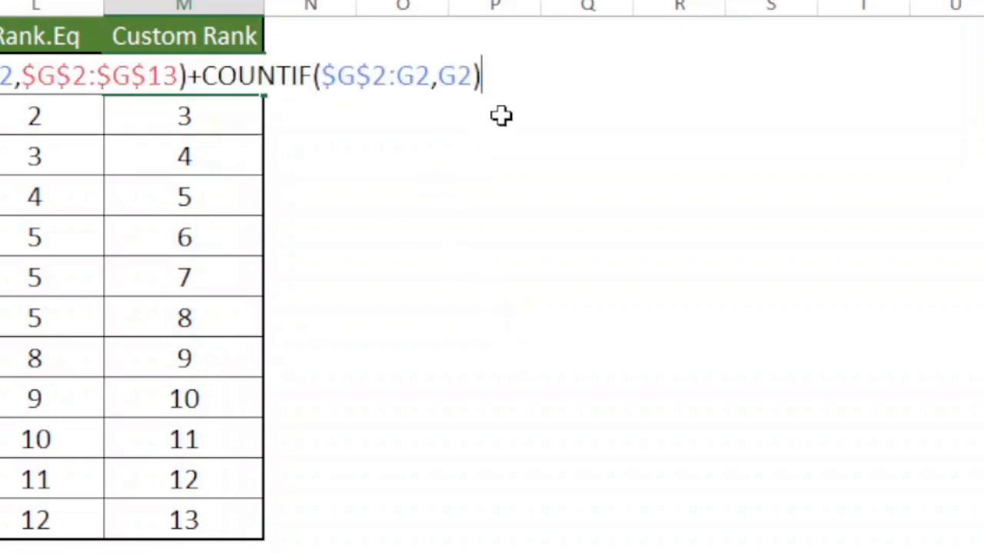
type("-1")
key("ctrl+Return")
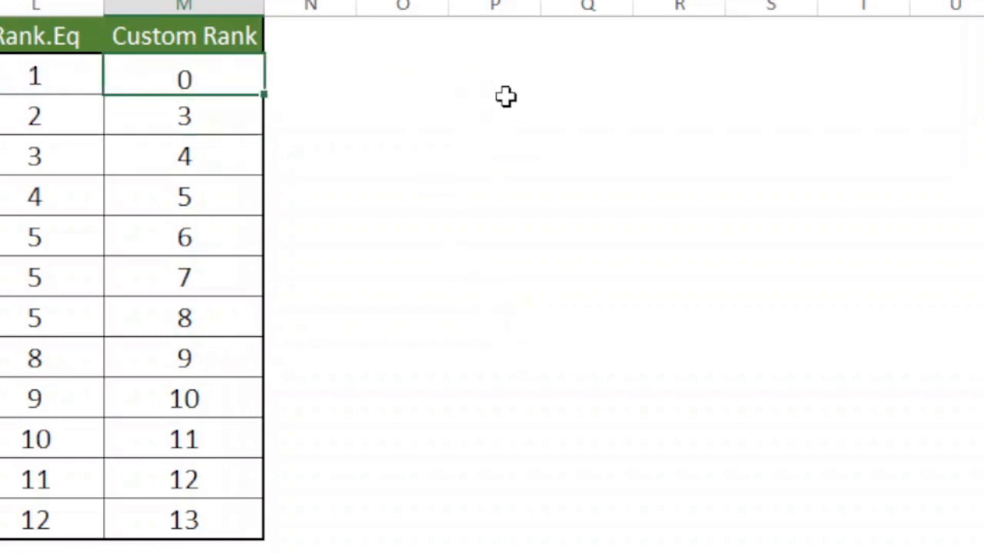
left_click_drag(175, 77, 198, 545)
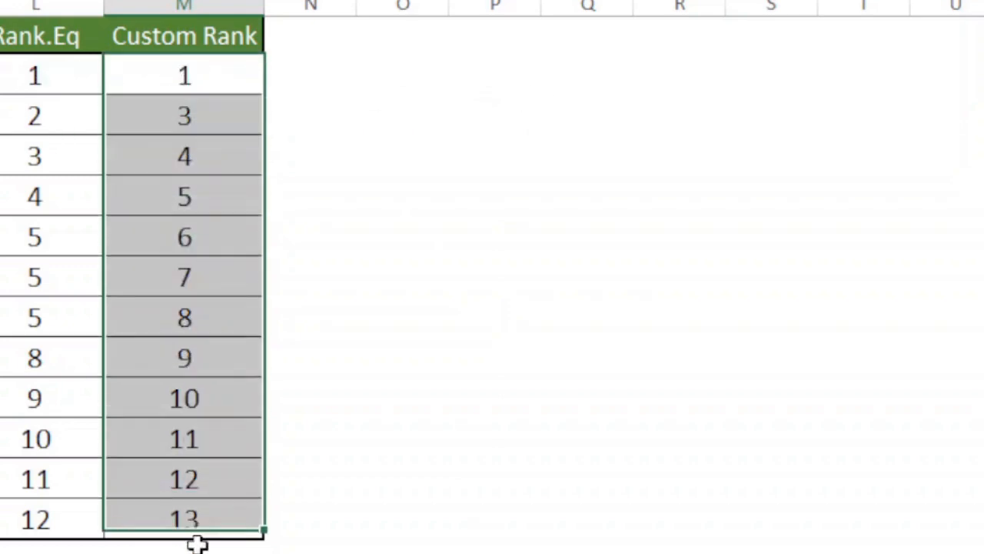
key("F2")
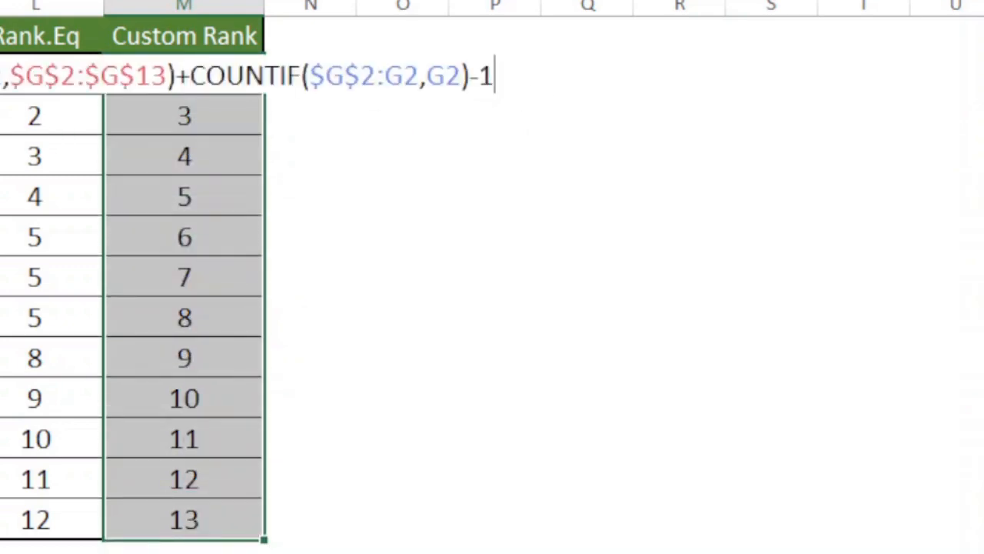
key("ctrl+Return")
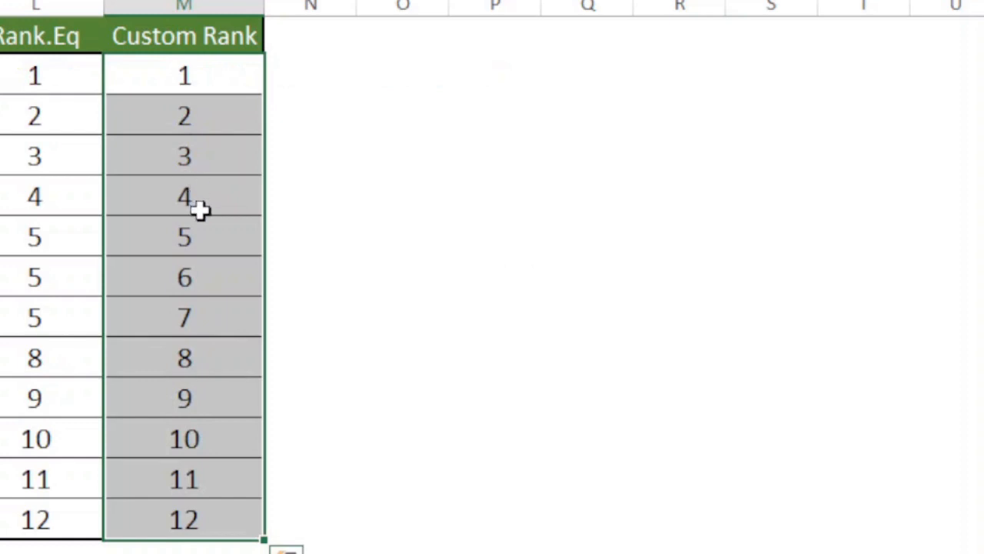
Evaluate the COUNTIF($G$2:G6,G6) part of the formula in M6, the first of the tied students.
left_click(222, 527)
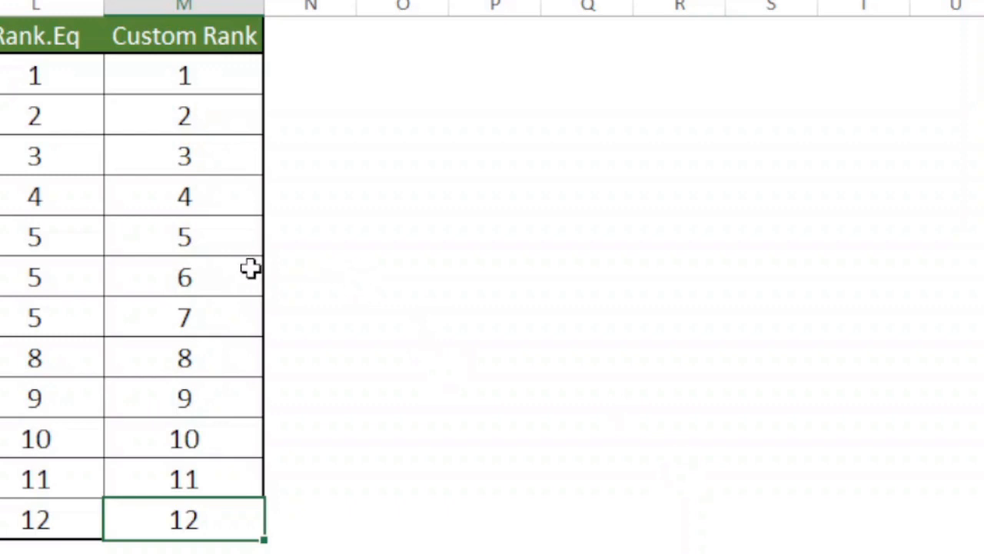
left_click(208, 278)
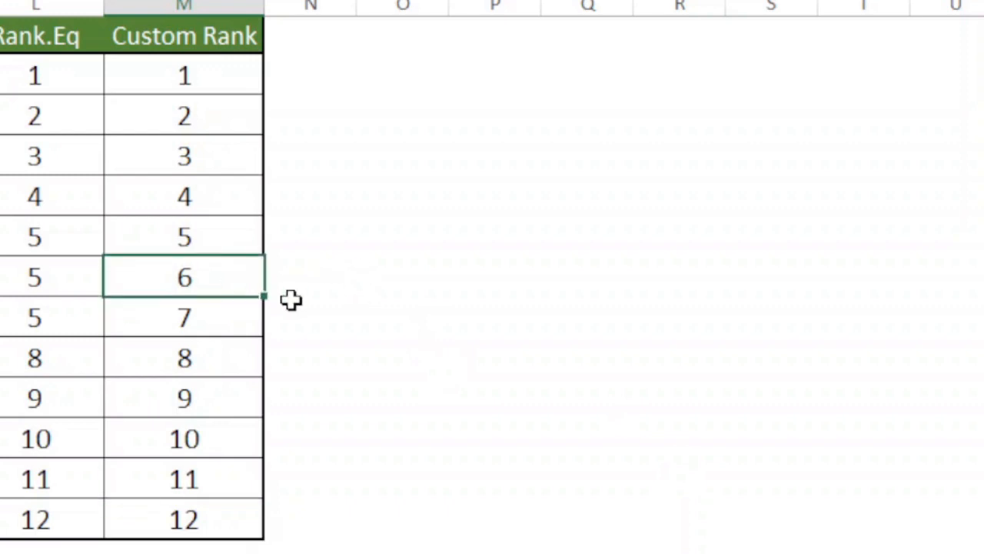
left_click(207, 231)
key("F2")
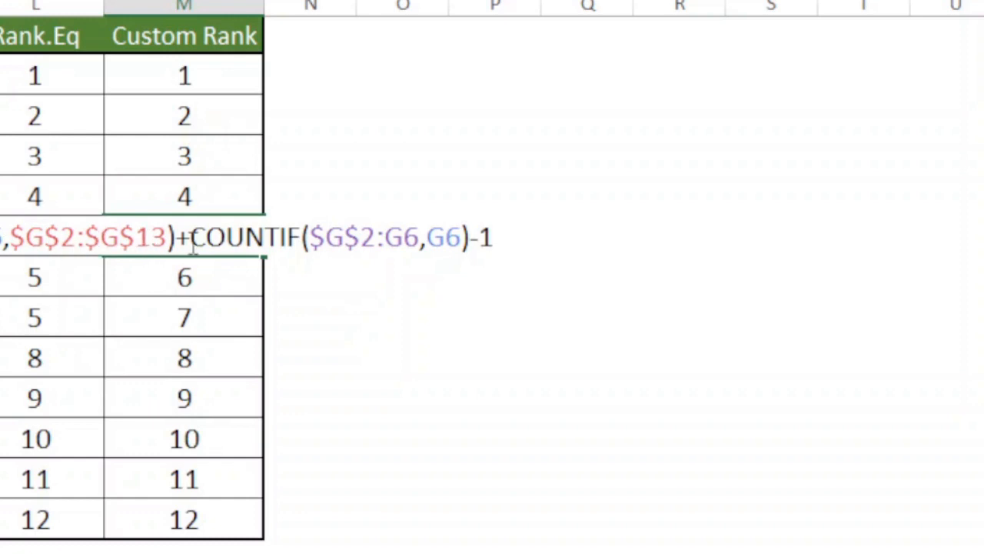
left_click_drag(192, 240, 472, 253)
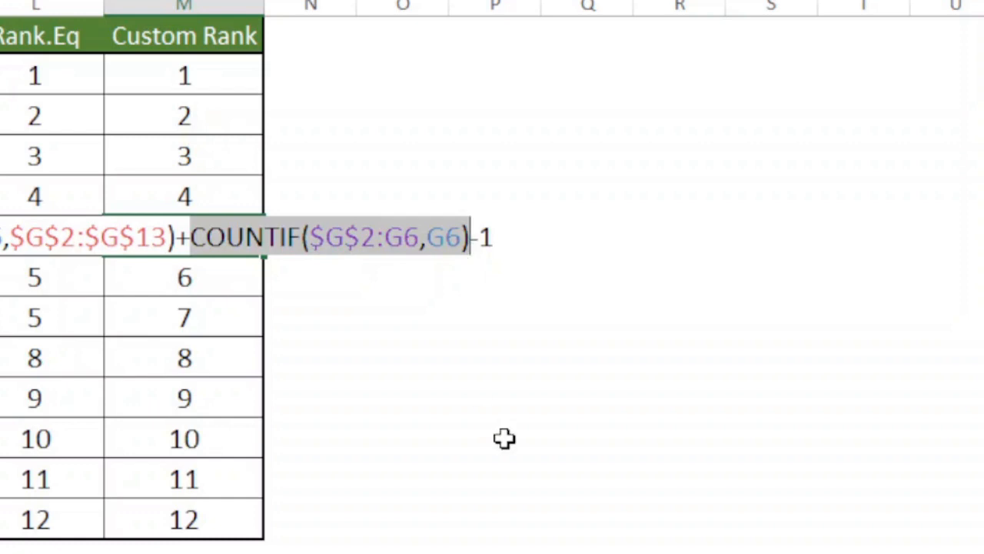
key("F9")
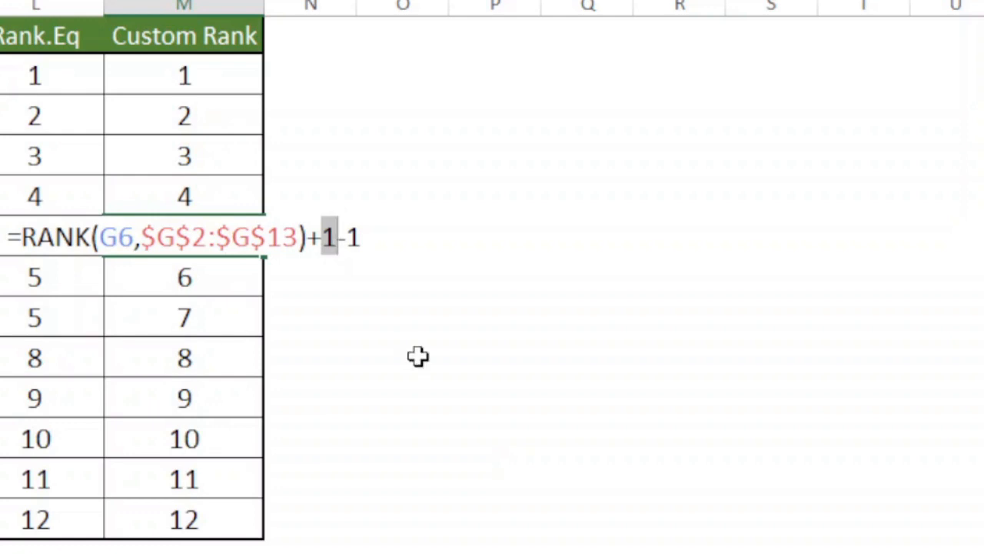
key("Return")
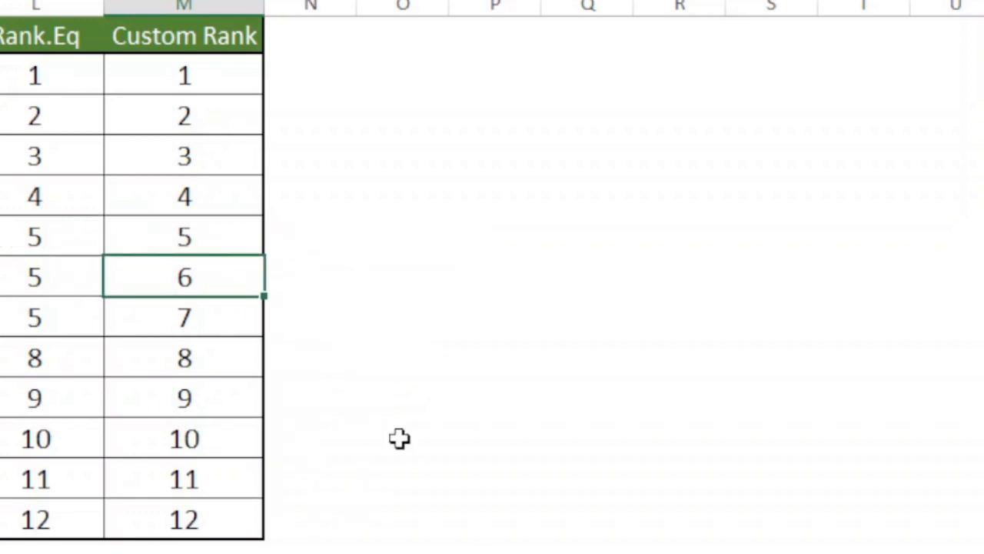
Evaluate the COUNTIF($G$2:G7,G7) part of the formula in M7, the second of the tied students.
key("F2")
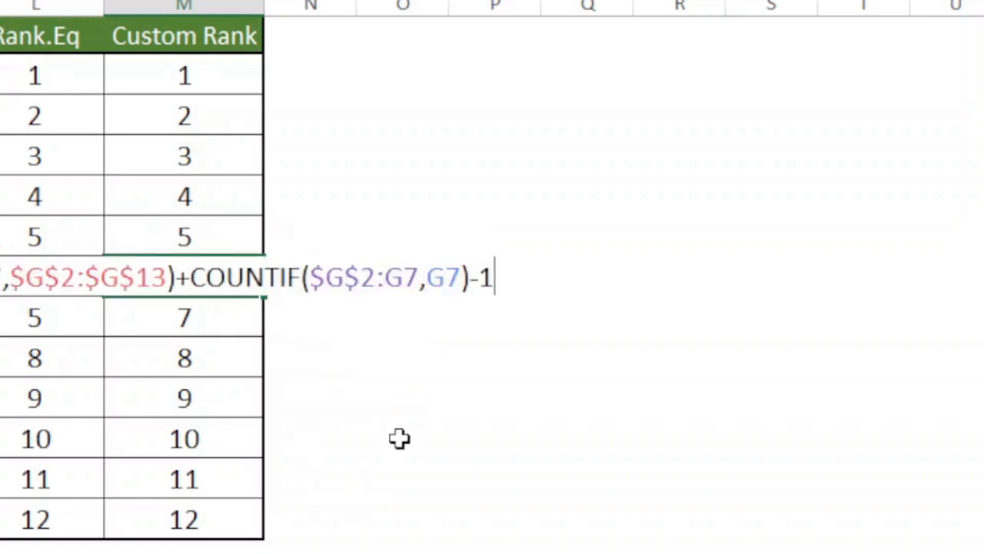
left_click(192, 275)
key("shift+Right")
key("shift+Right")
key("shift+Right")
key("shift+Right")
key("shift+Right")
key("shift+Right")
key("shift+Right")
key("shift+Right")
key("shift+Right")
key("shift+Right")
key("shift+Right")
key("shift+Right")
key("shift+Right")
key("shift+Right")
key("shift+Right")
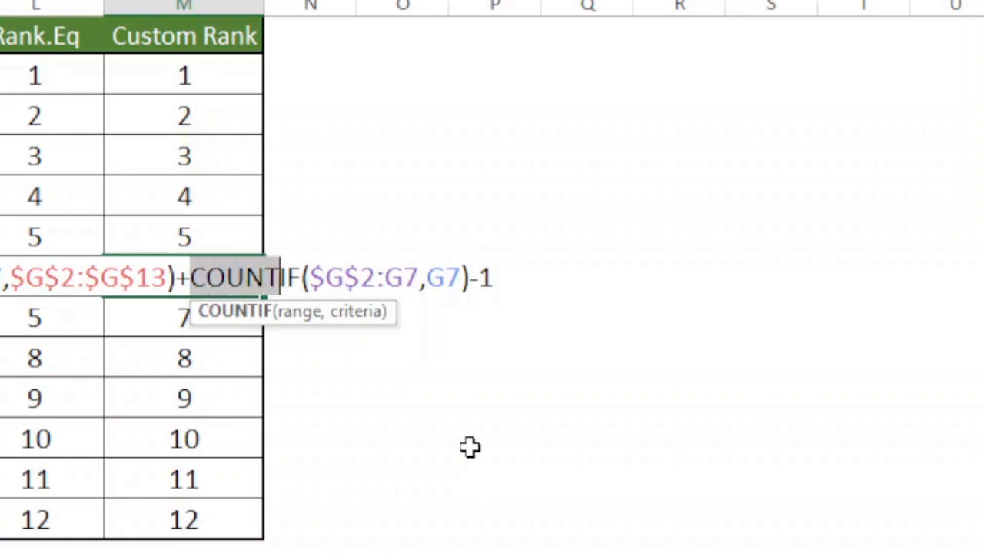
key("shift+Right")
key("shift+Right")
key("shift+Right")
key("shift+Right")
key("ctrl+c")
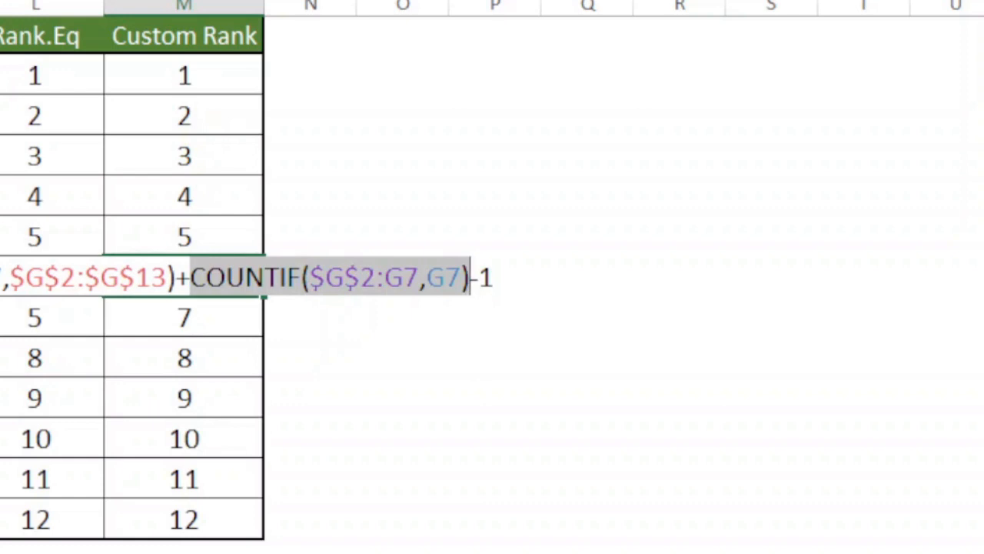
key("F9")
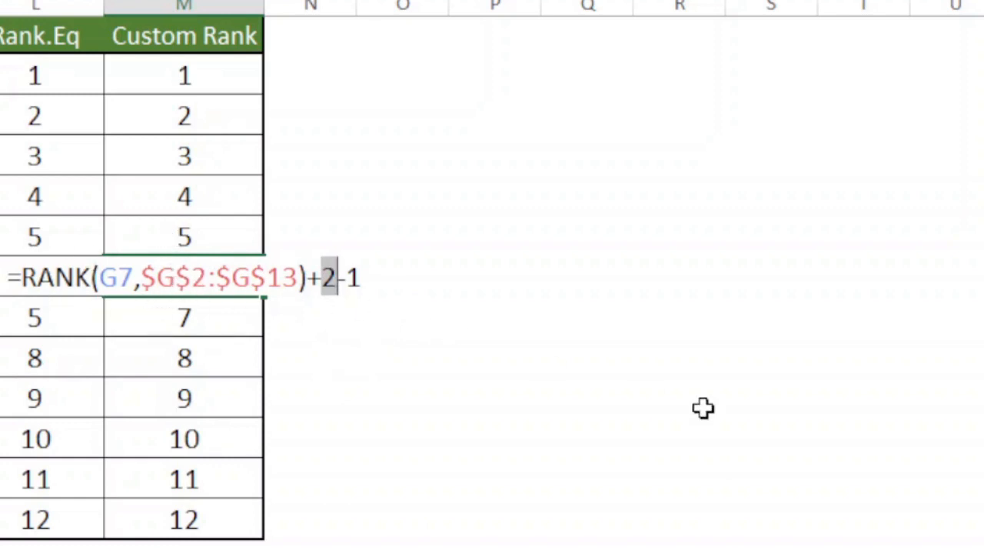
Restore the original formula in M7, and evaluate only the COUNTIF($G$2:G8,G8) part of M8, the third of the tied students.
key("ctrl+v")
key("Return")
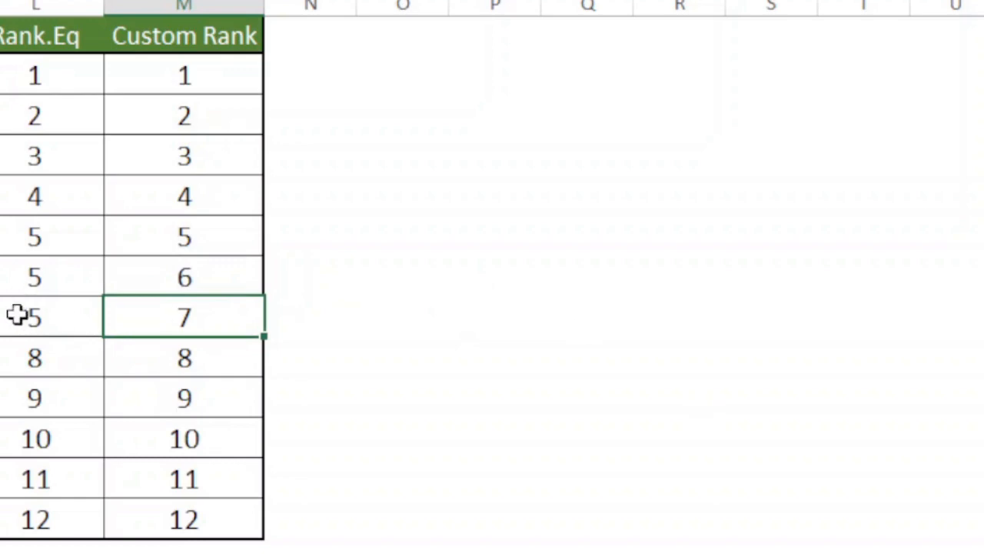
key("F2")
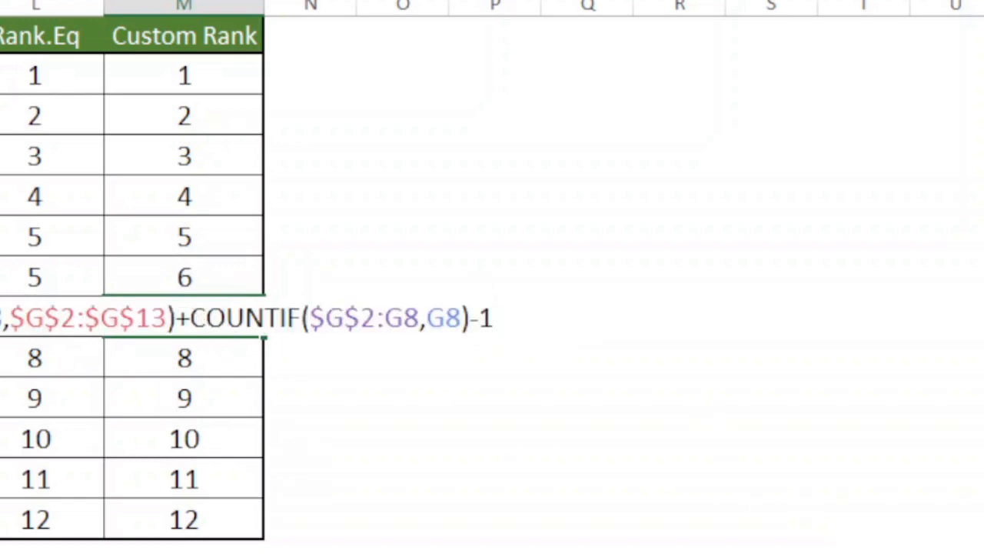
left_click(189, 318)
key("shift+Right")
key("shift+Right")
key("shift+Right")
key("shift+Right")
key("shift+Right")
key("shift+Right")
key("shift+Right")
key("shift+Right")
key("shift+Right")
key("shift+Right")
key("shift+Right")
key("shift+Right")
key("shift+Right")
key("shift+Right")
key("shift+Right")
key("shift+Right")
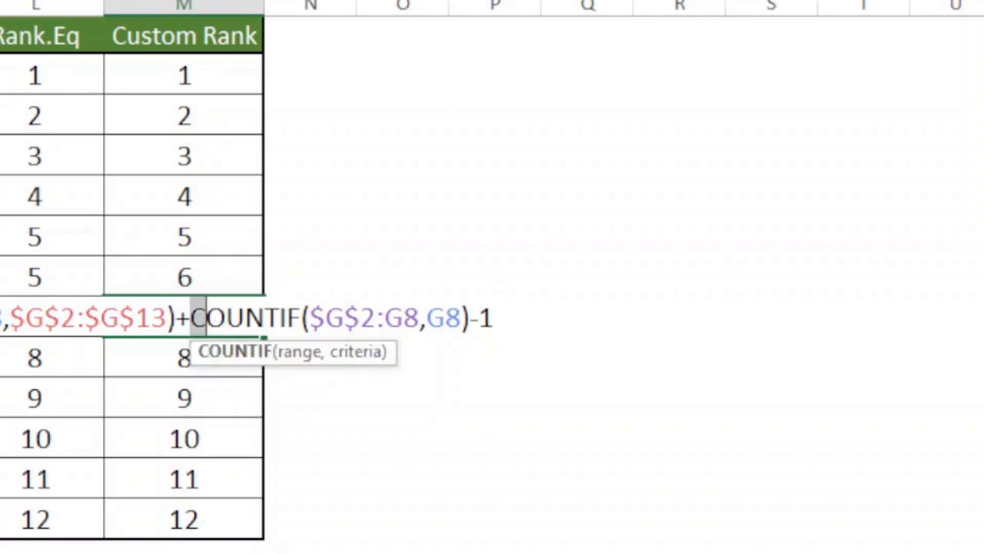
key("shift+Right")
key("shift+Right")
key("shift+Right")
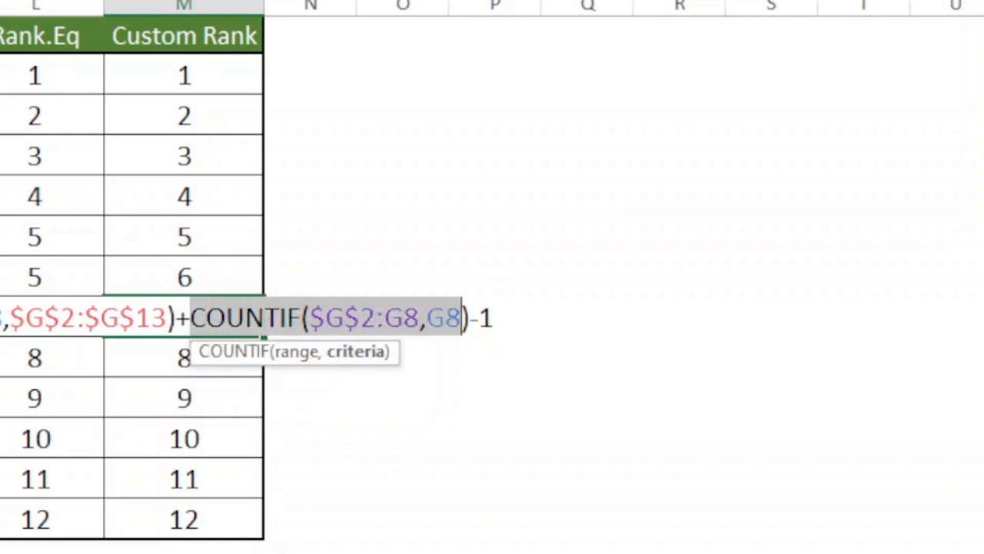
key("F9")
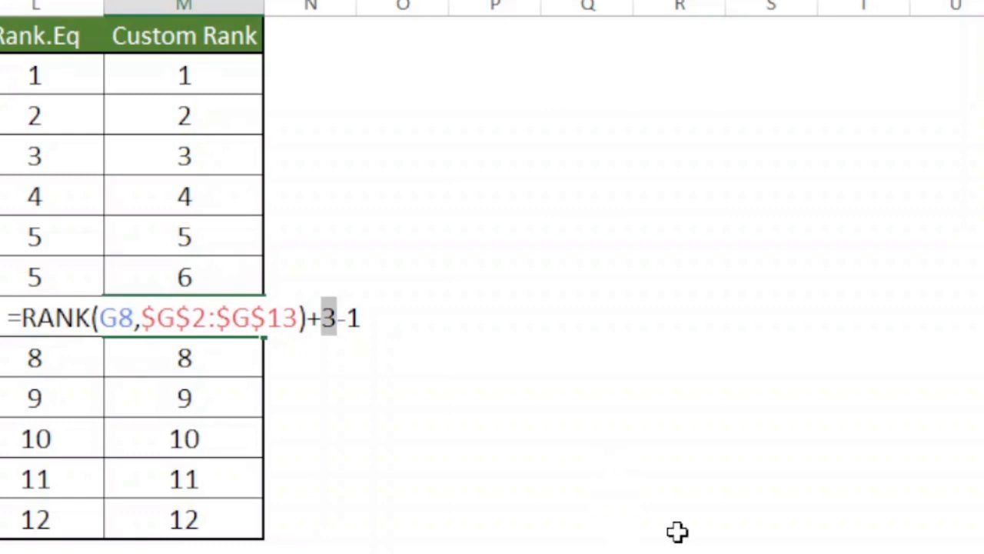
key("ctrl+z")
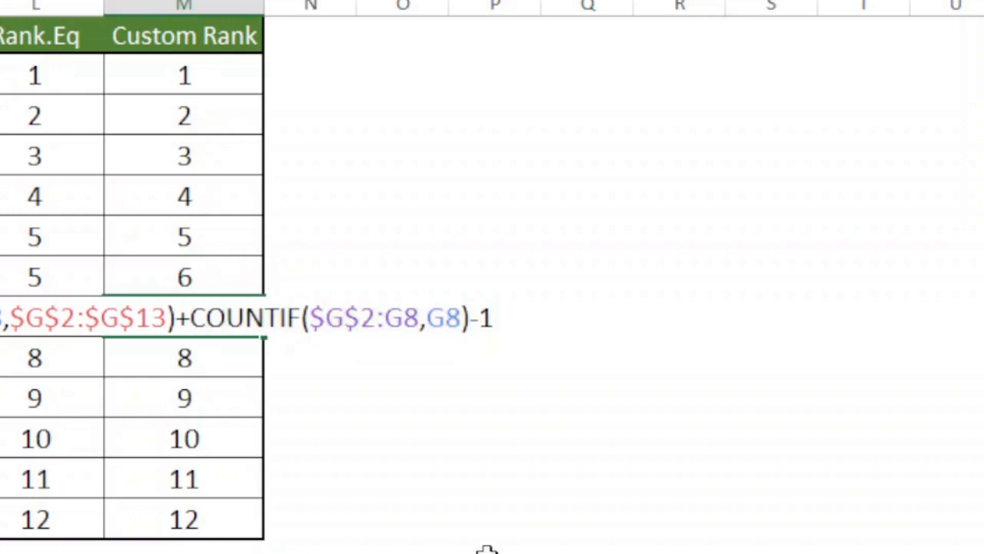
Evaluate only the RANK(G8,$G$2:$G$13) part of the formula in M8, and restore the original formula.
key("Left")
key("Left")
key("shift+Right")
key("shift+Right")
key("shift+Right")
key("shift+Right")
key("shift+Right")
key("shift+Right")
key("shift+Right")
key("shift+Right")
key("shift+Right")
key("shift+Right")
key("shift+Right")
key("shift+Right")
key("shift+Right")
key("shift+Right")
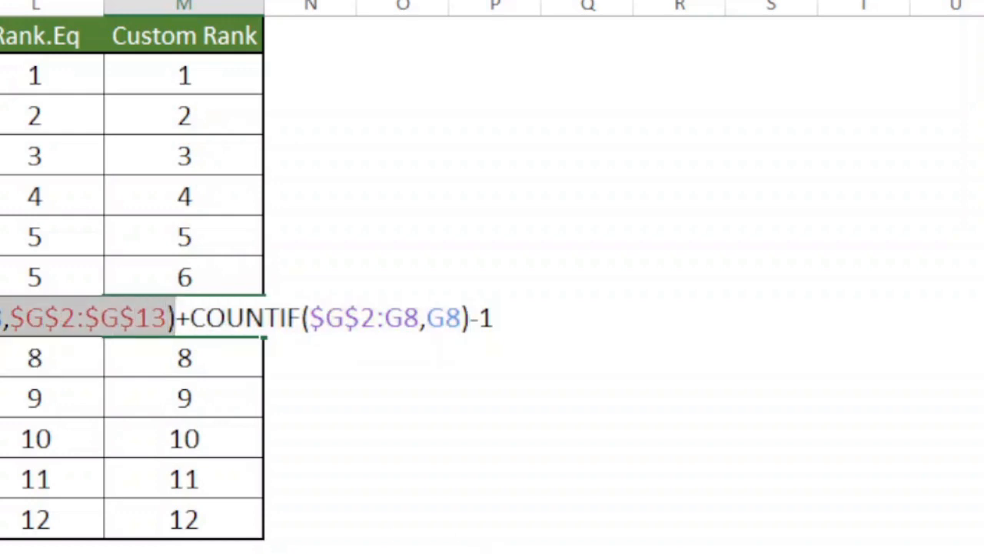
key("F9")
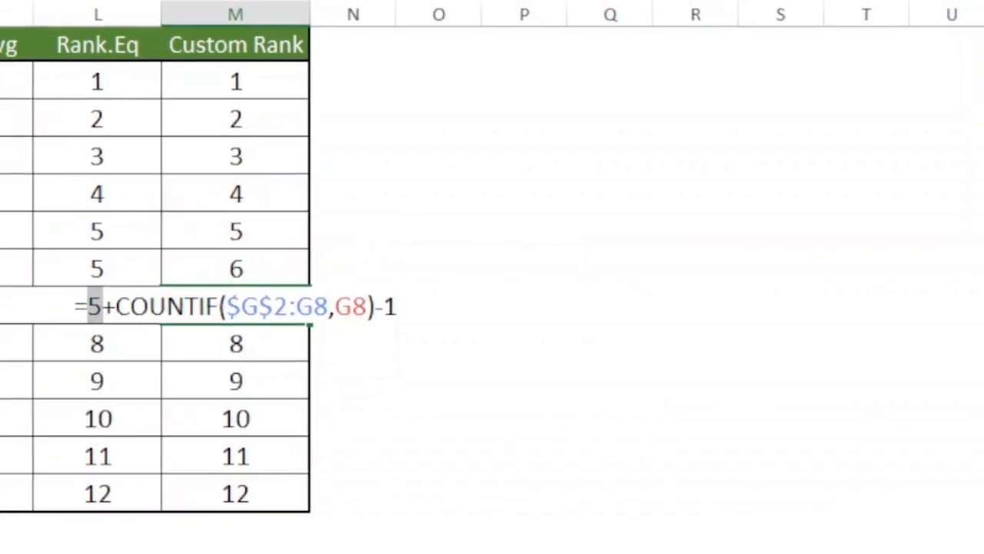
key("ctrl+z")
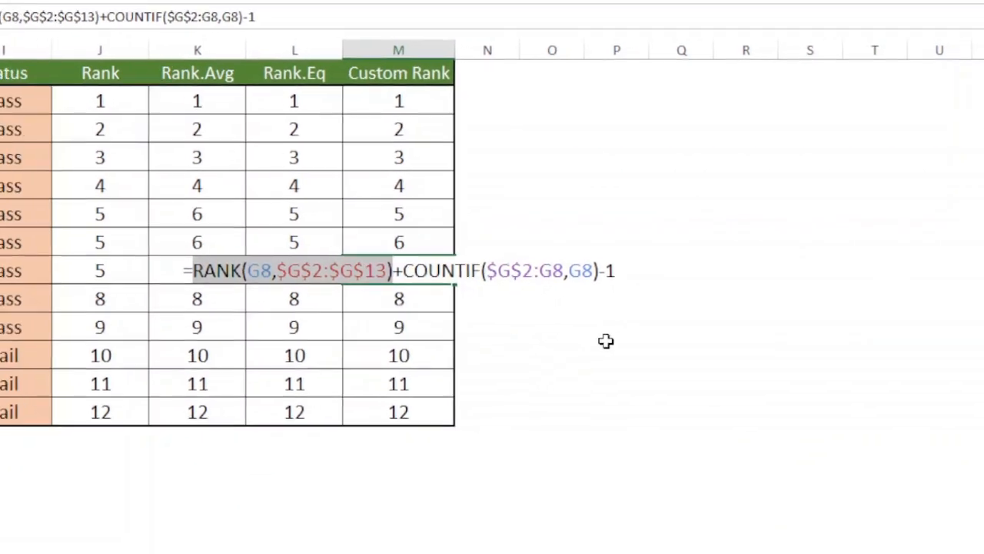
key("Return")
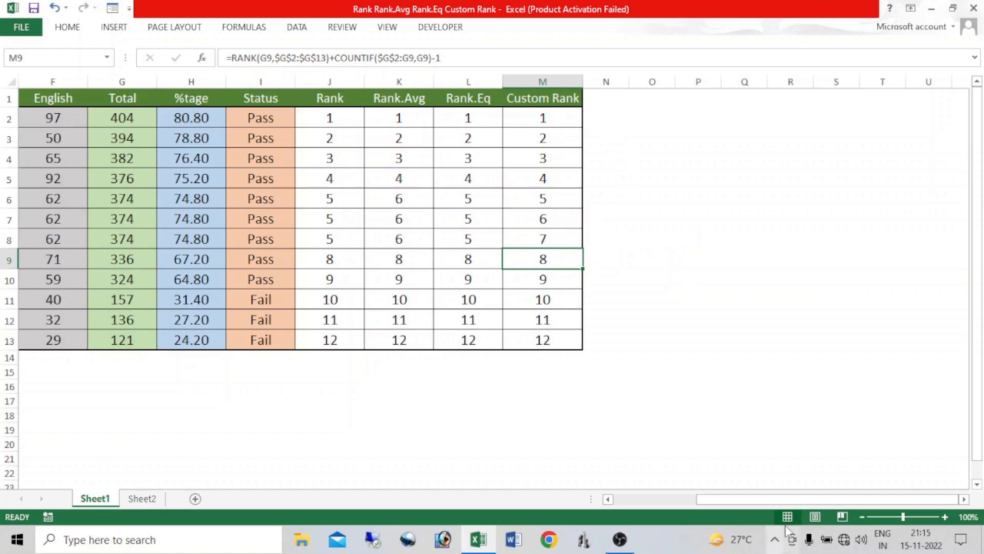
Bring the whole student table from Name to Custom Rank into view and select cell F7.
left_click_drag(780, 507, 778, 503)
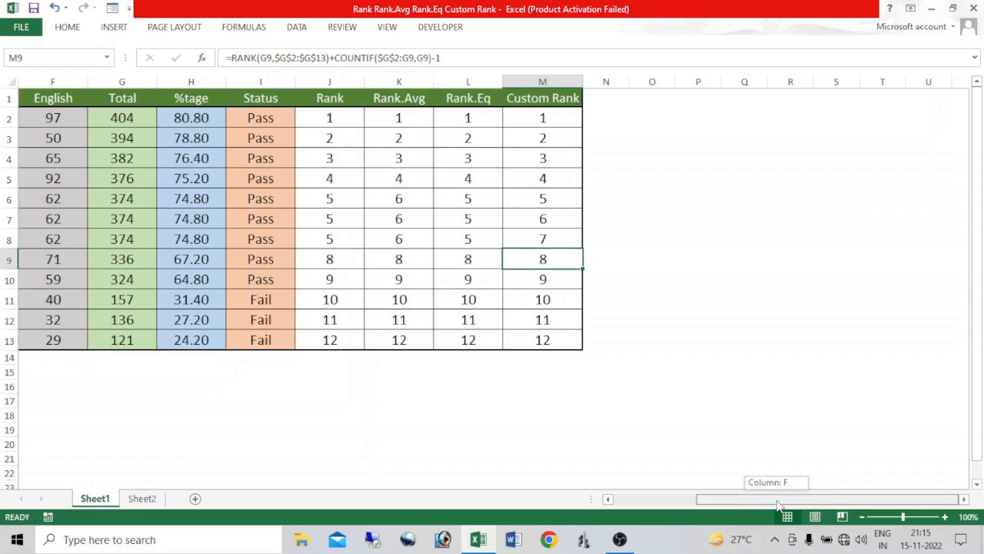
left_click_drag(778, 504, 530, 512)
left_click(386, 216)
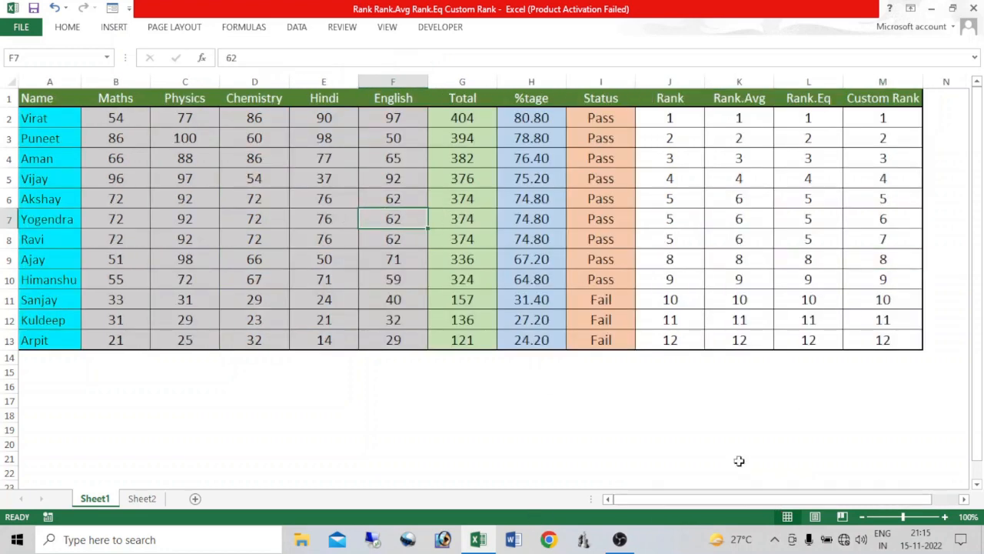